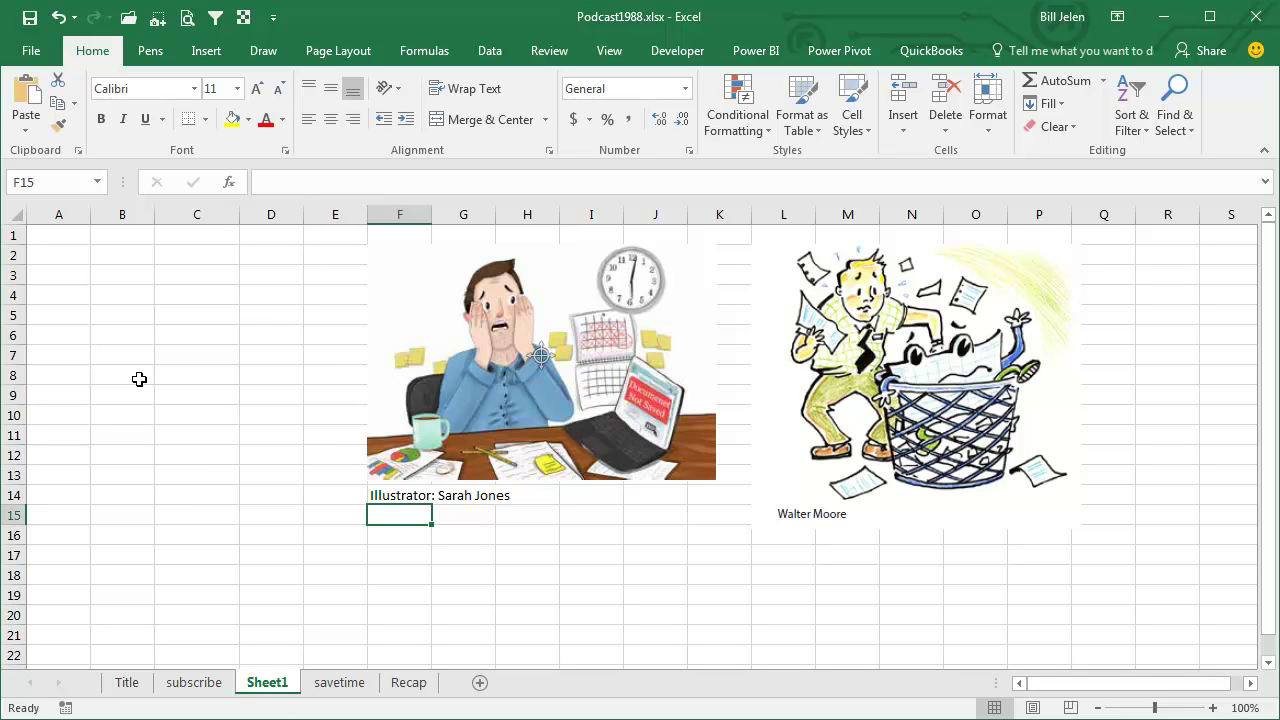
Step: Insert a static 1:08 PM time stamp into B1 with Ctrl+Shift+; and move down
click(117, 238)
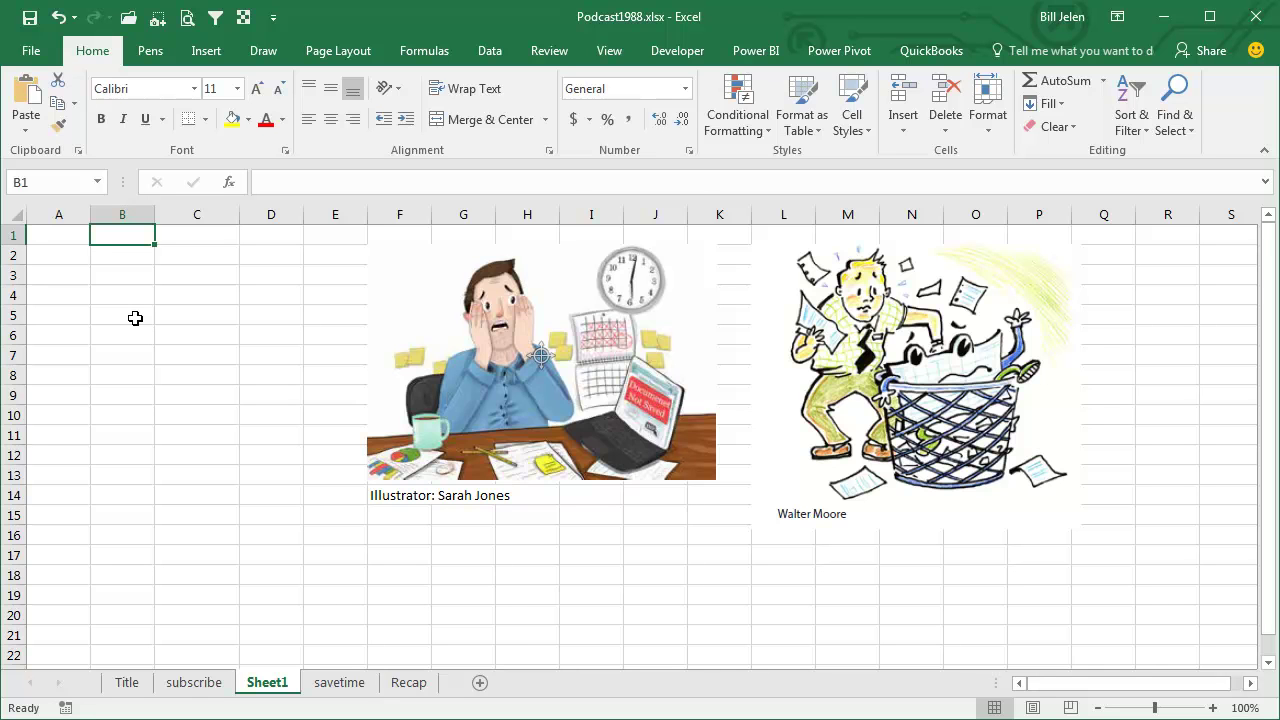
key(ctrl+shift+semicolon)
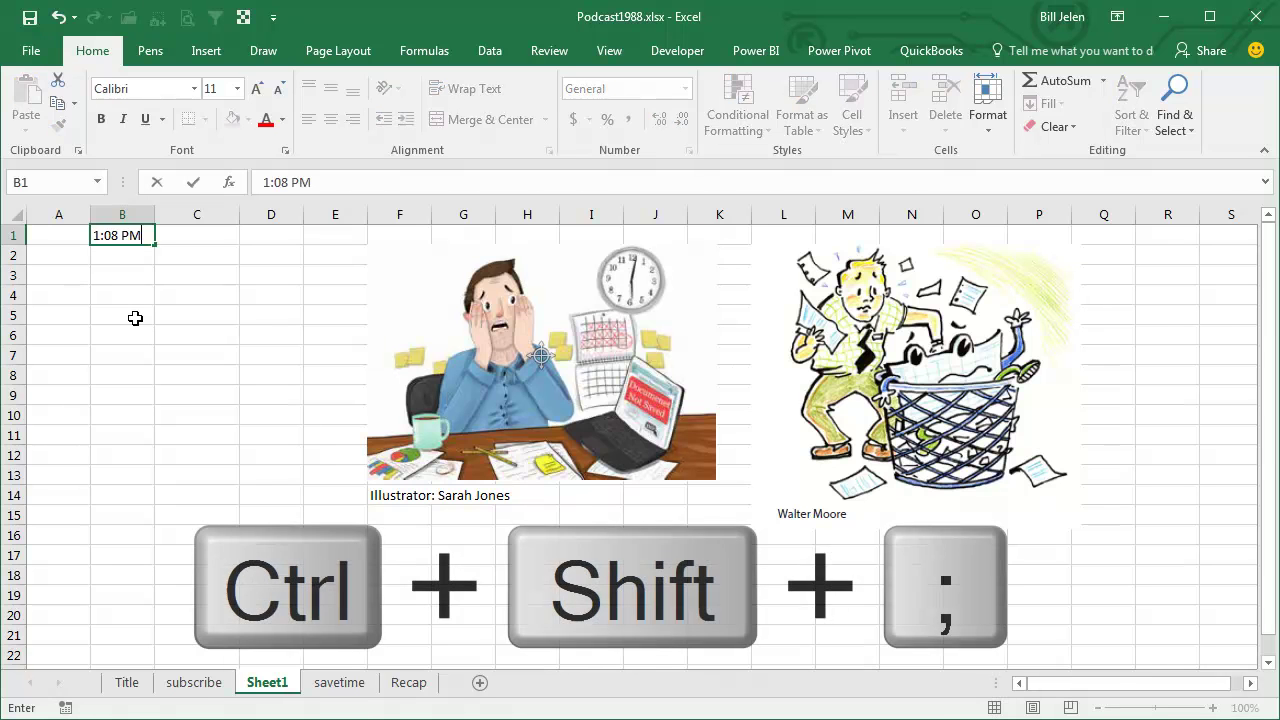
key(Return)
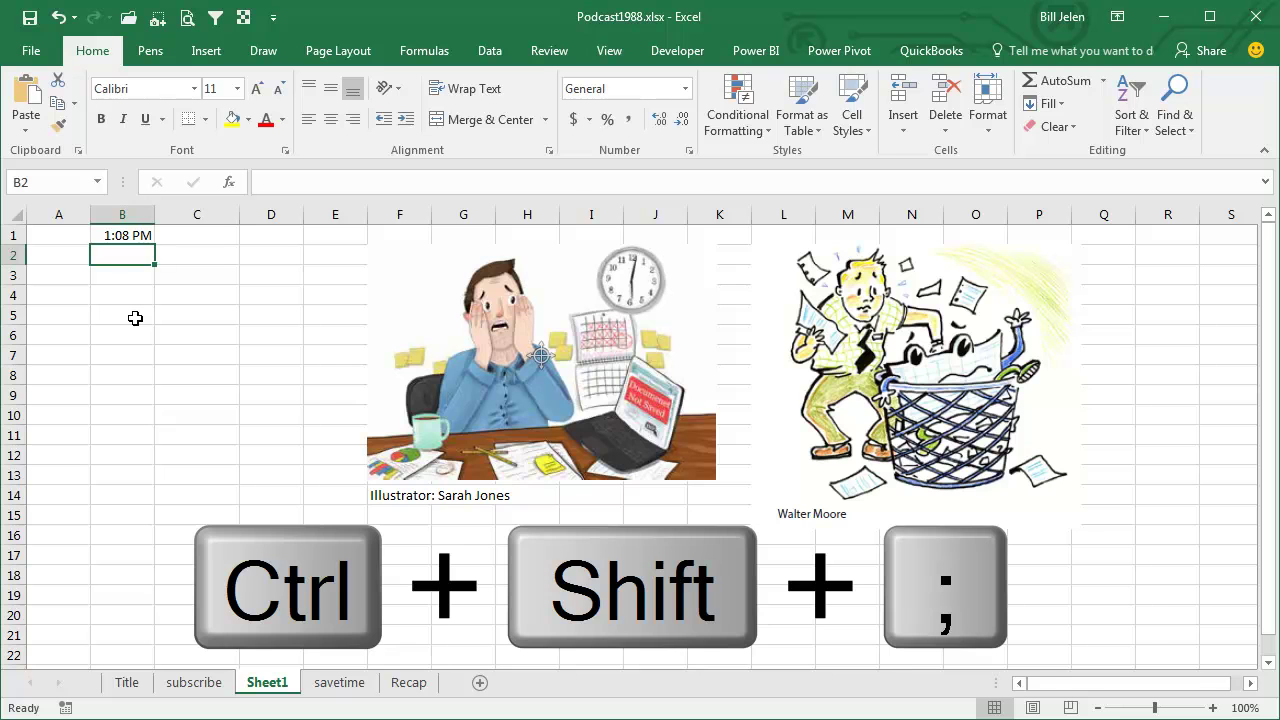
key(Down)
key(Down)
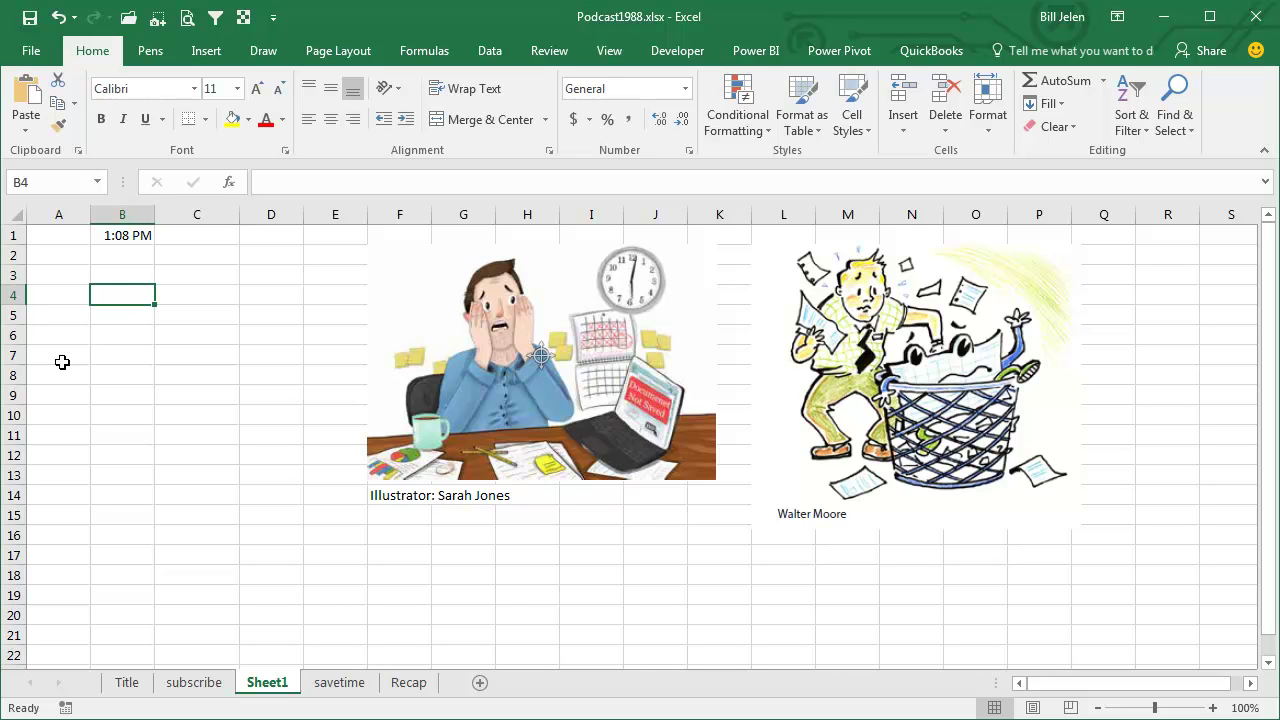
Step: Enter Apple in B3 and fill a fruit series down to B18
drag(113, 275, 222, 537)
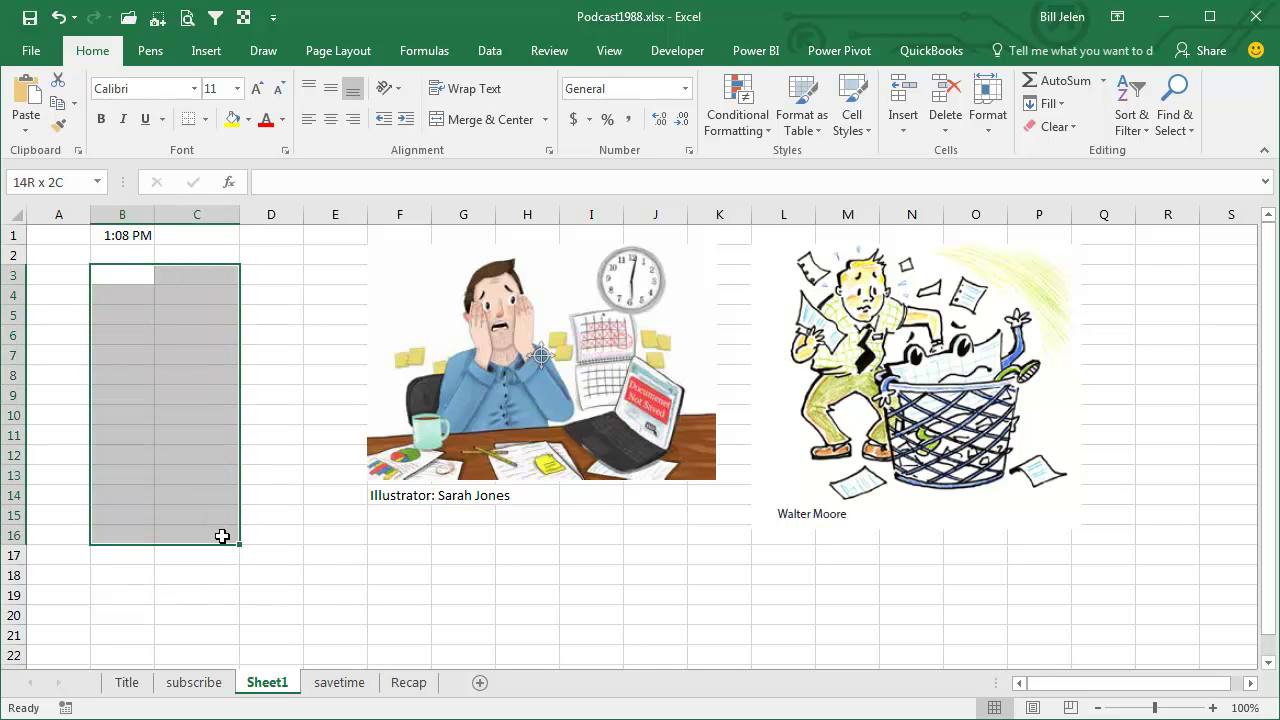
drag(222, 537, 129, 275)
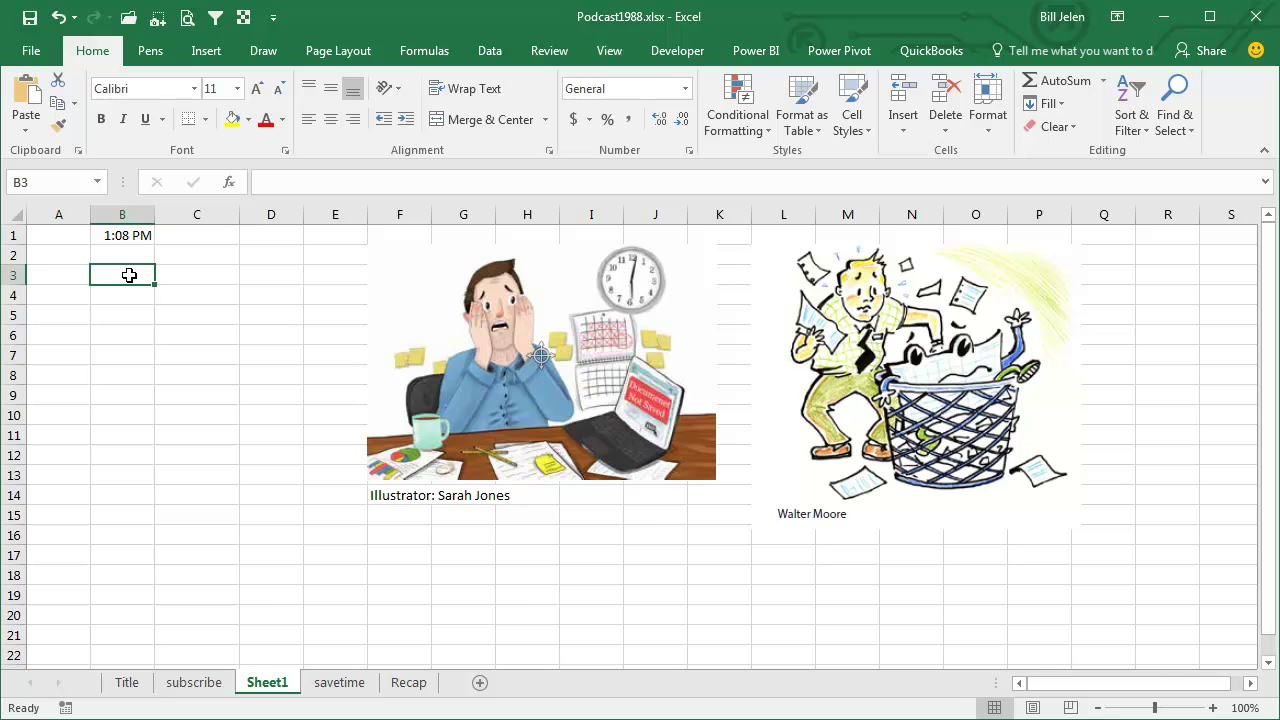
text(Apple)
drag(155, 285, 131, 581)
Step: Fill C3:C18 with =RANDBETWEEN(100,3000) random numbers
drag(194, 268, 193, 586)
text(=randbe)
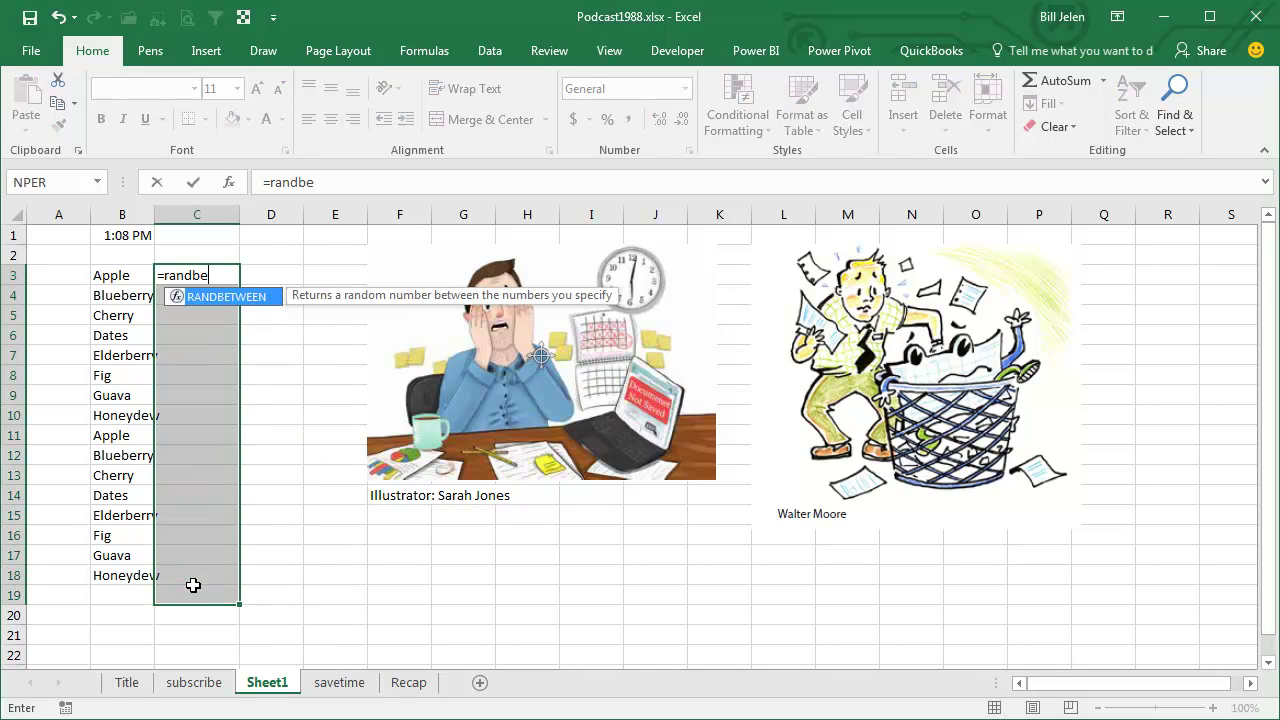
text(tween(100,)
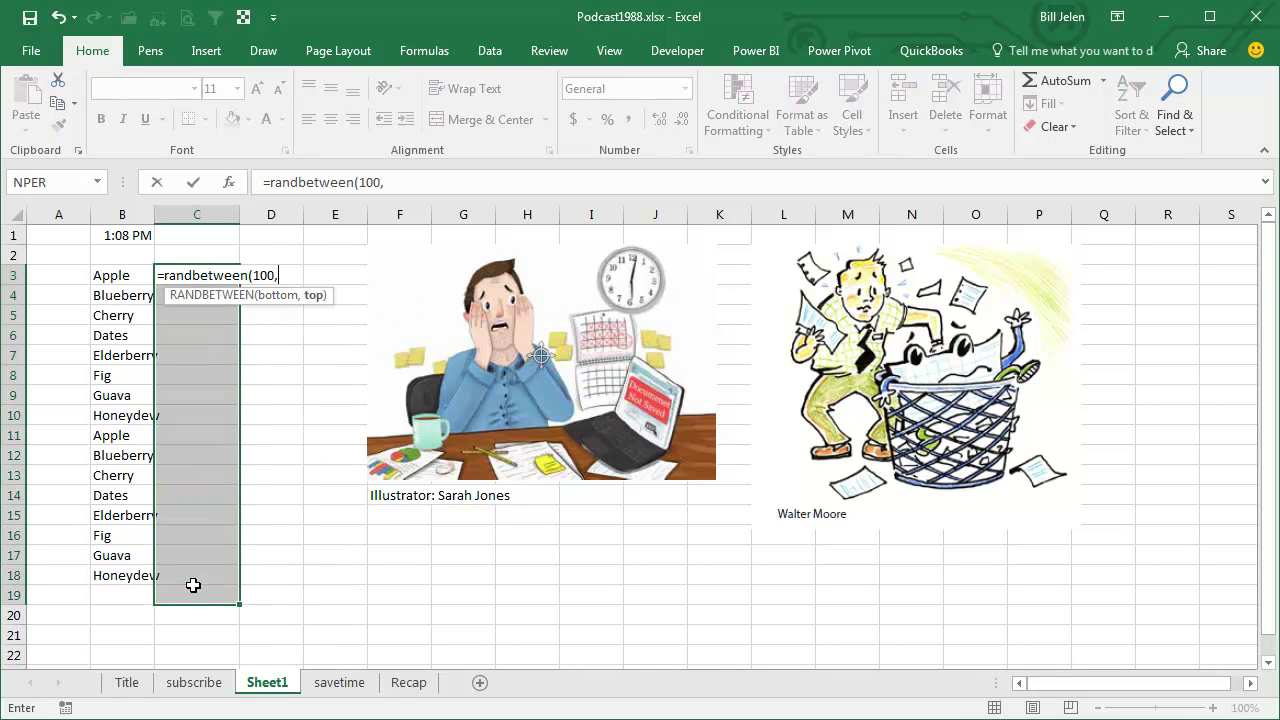
text(3000))
key(ctrl+Return)
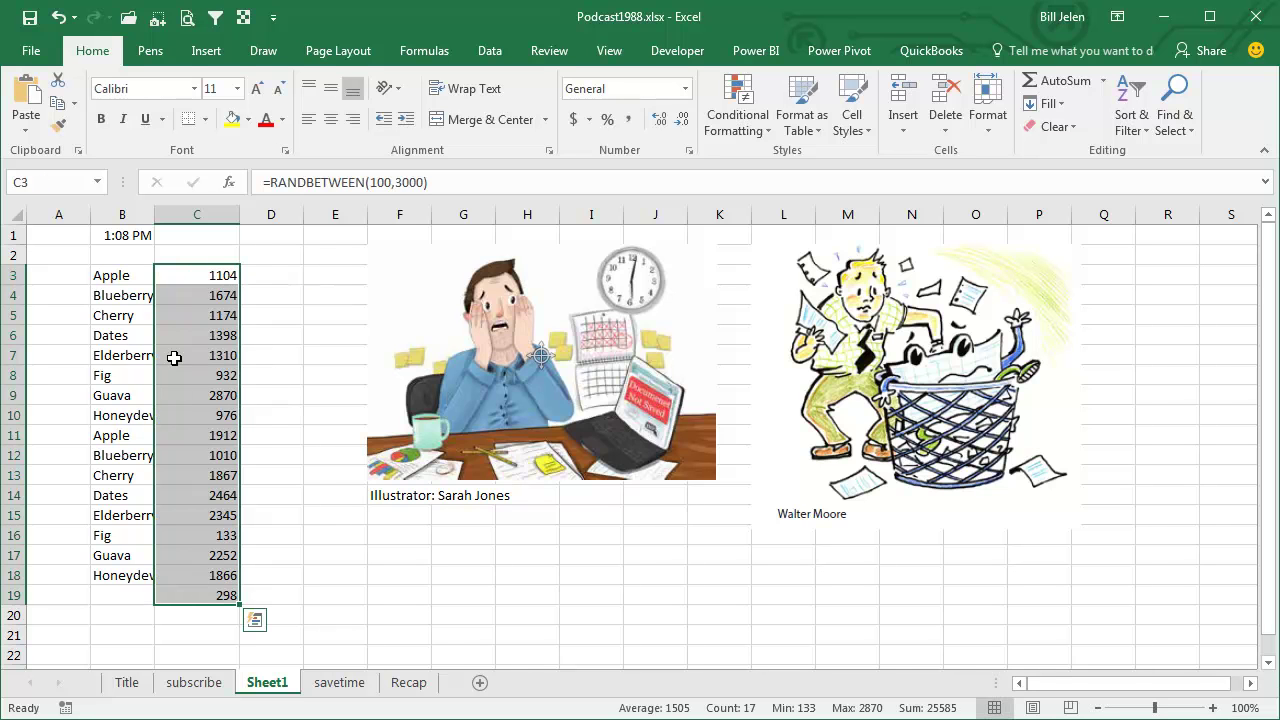
click(130, 281)
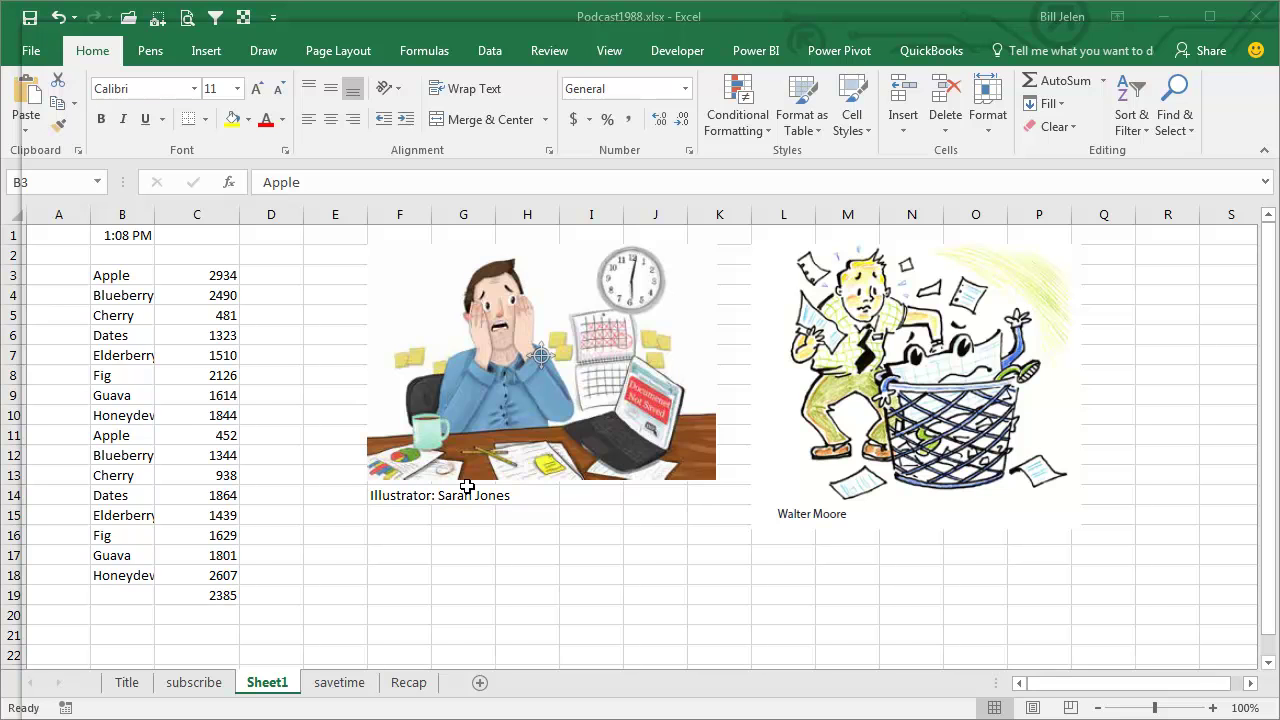
Step: In a new Book2, enter Apple in A1 and stamp 1:09 PM into G1
key(ctrl+n)
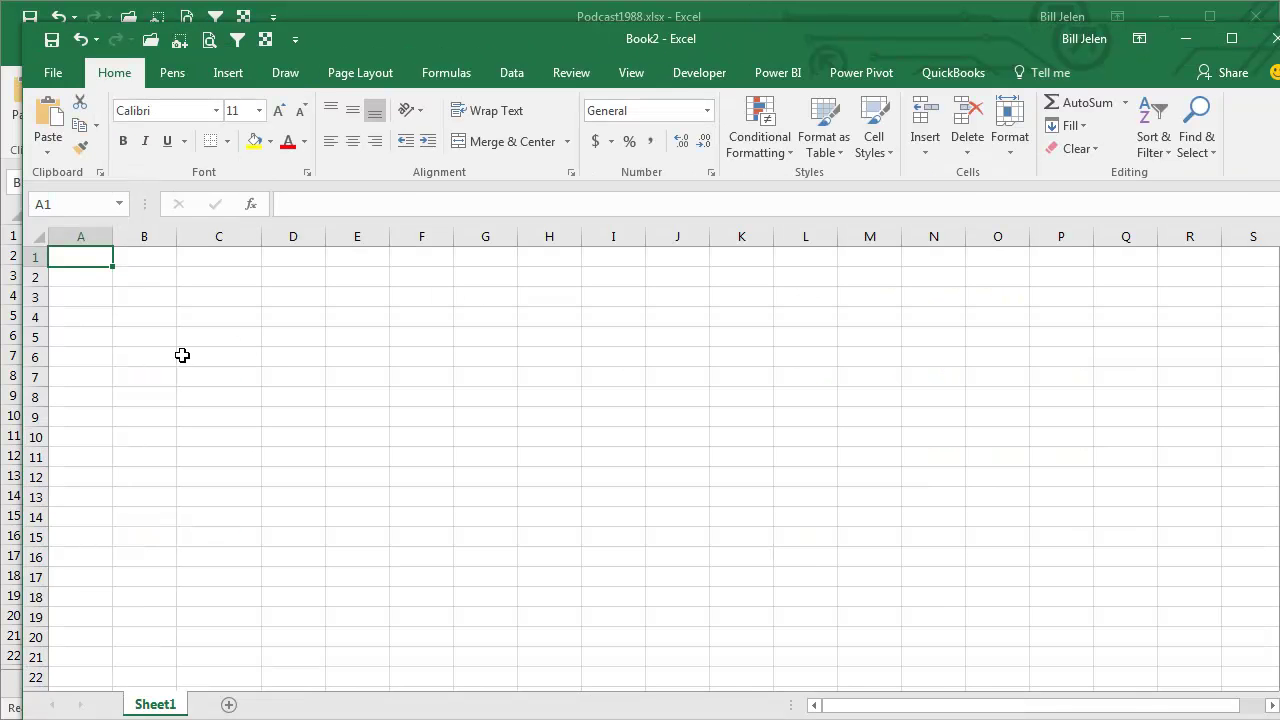
text(Apple)
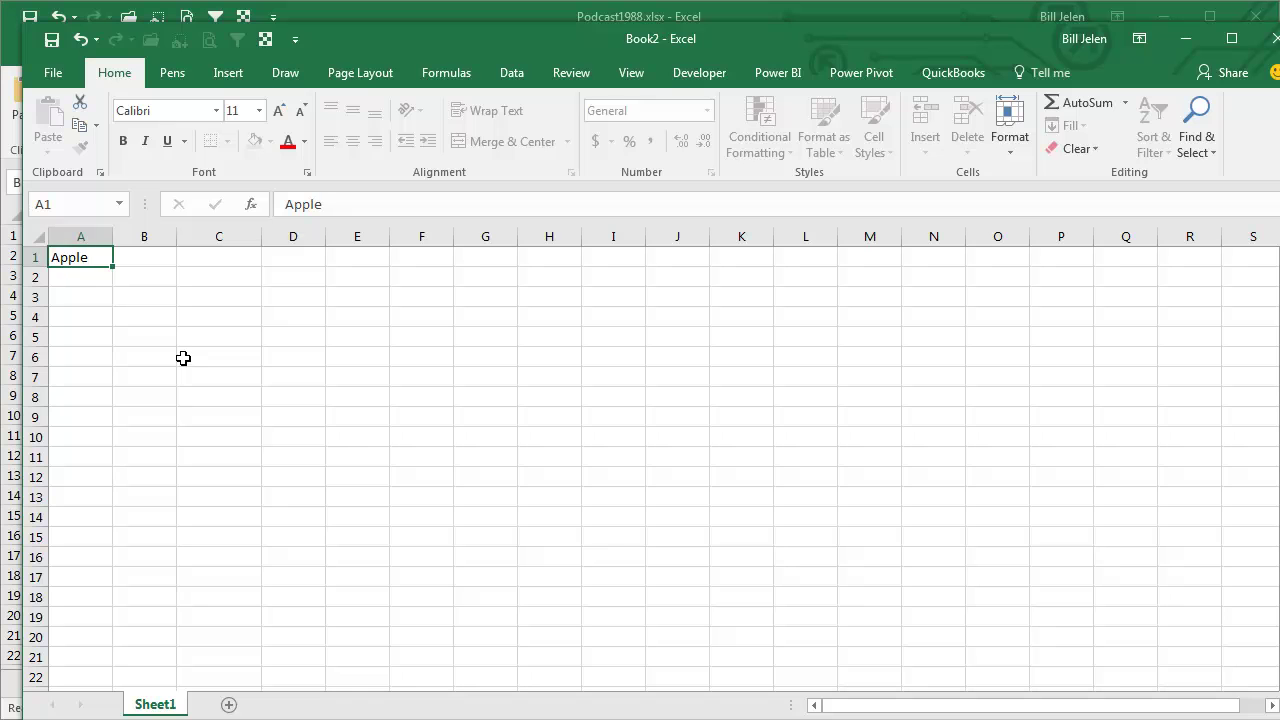
key(ctrl+Return)
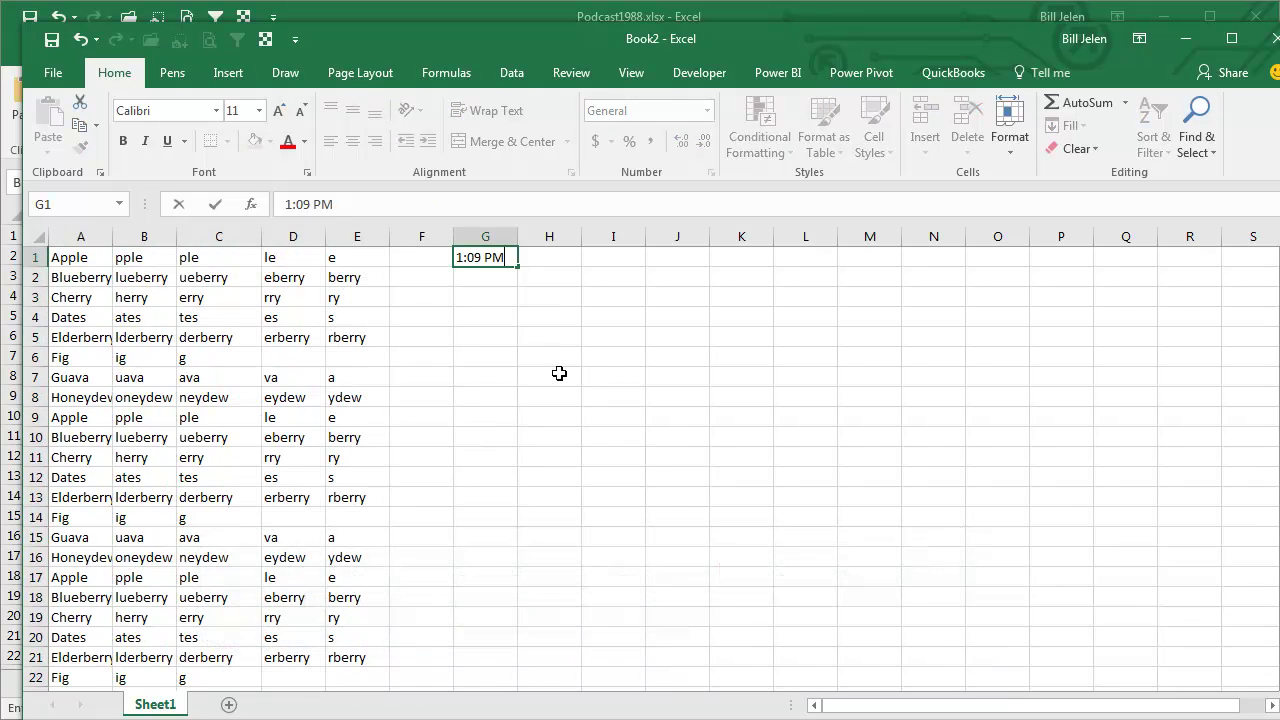
key(ctrl+Return)
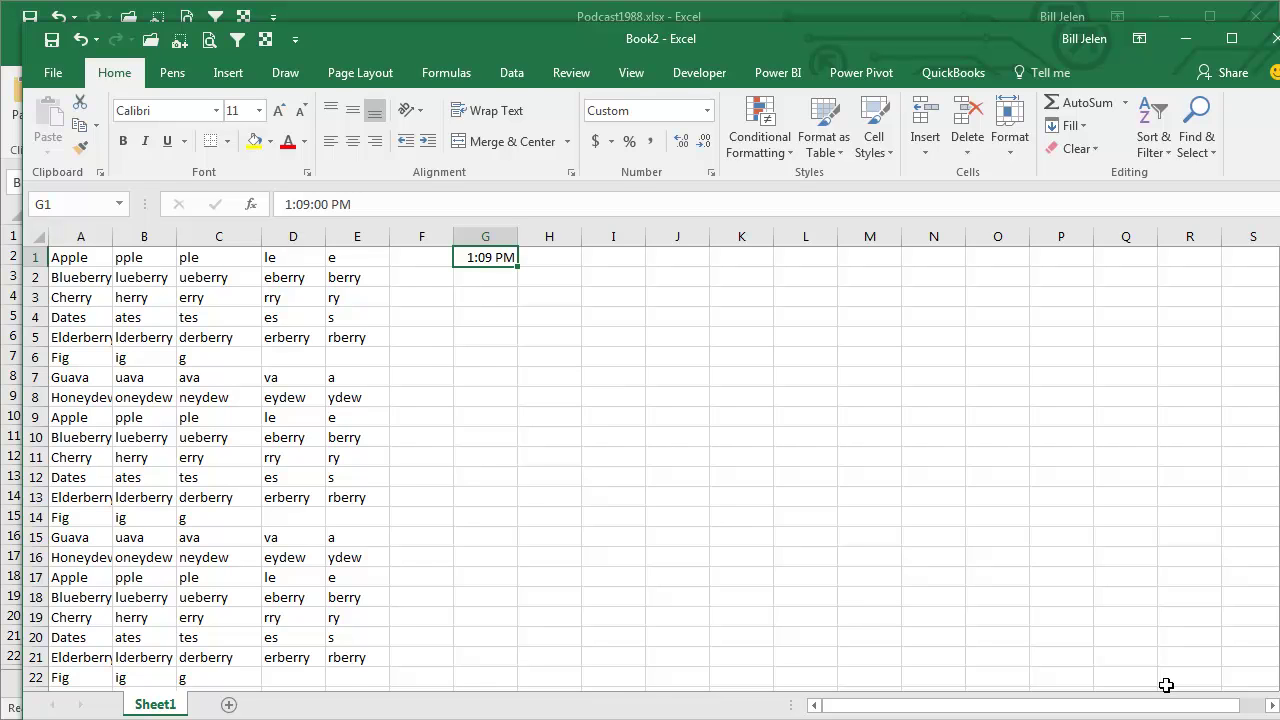
Step: Stamp the current time, 1:22 PM, into G8 of Book2
key(ctrl+shift+semicolon)
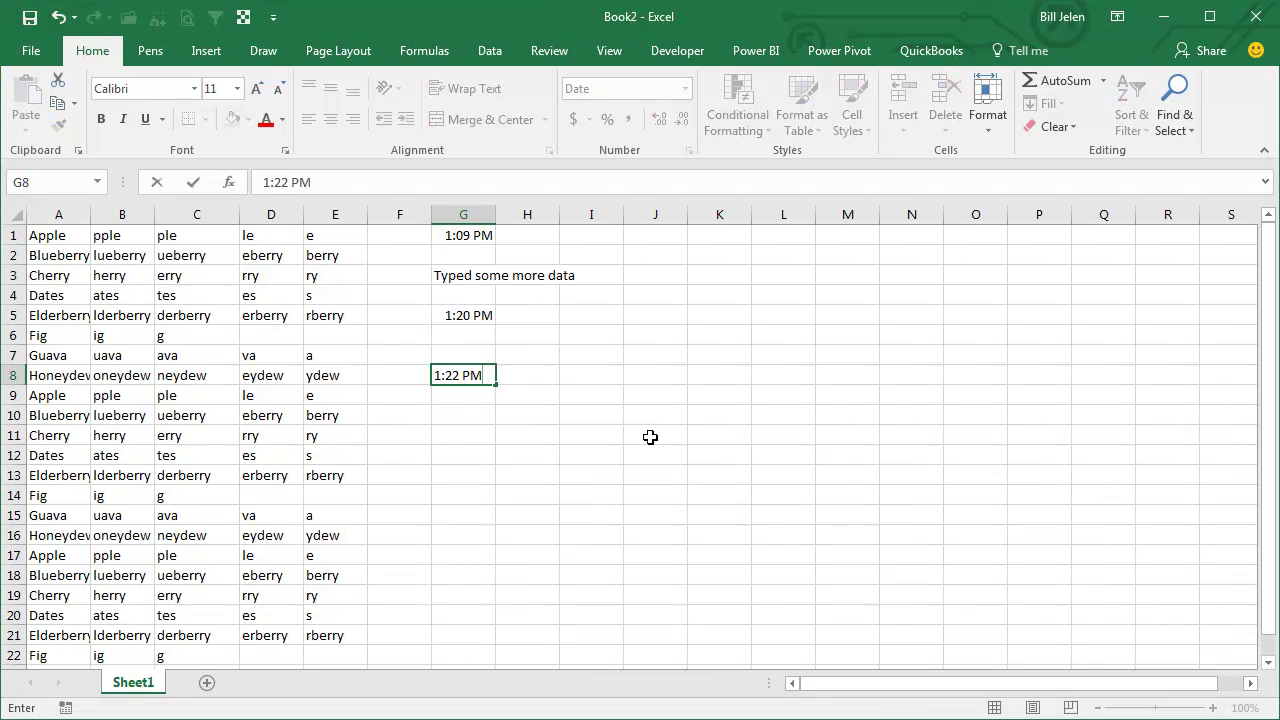
key(Return)
key(Up)
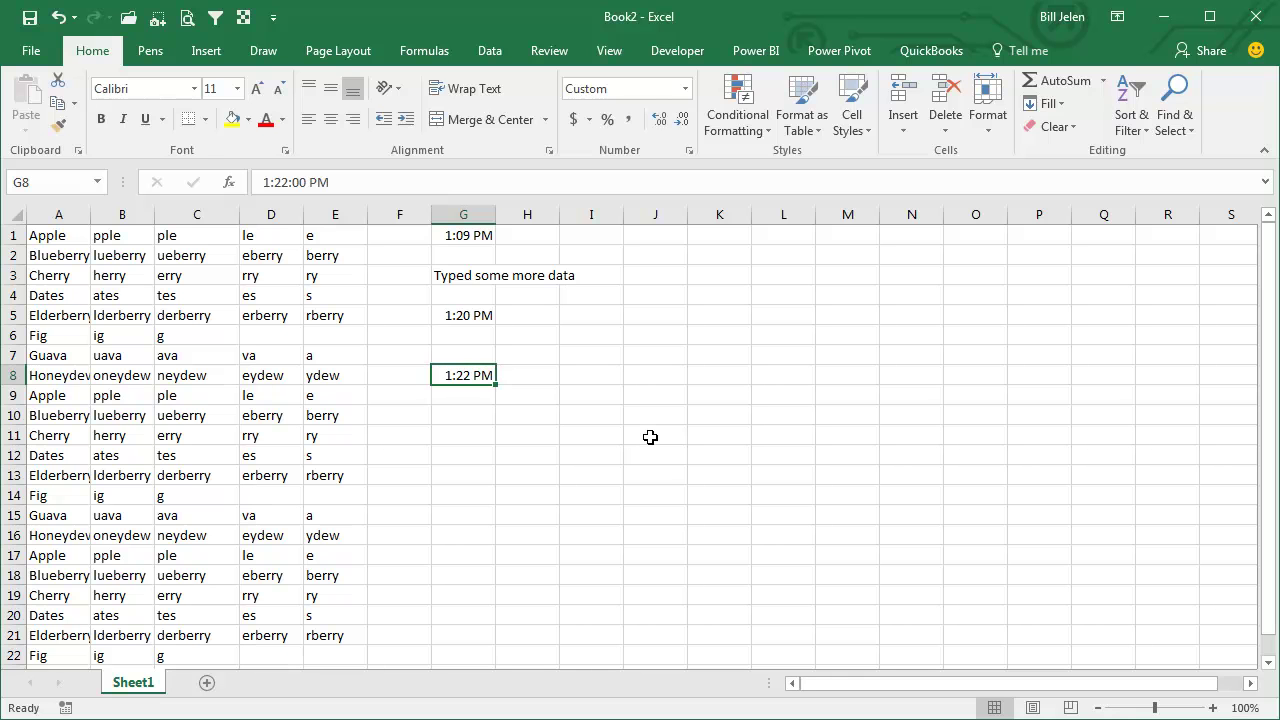
Step: Review the AutoRecover settings under Options > Save and cancel without changes
click(36, 52)
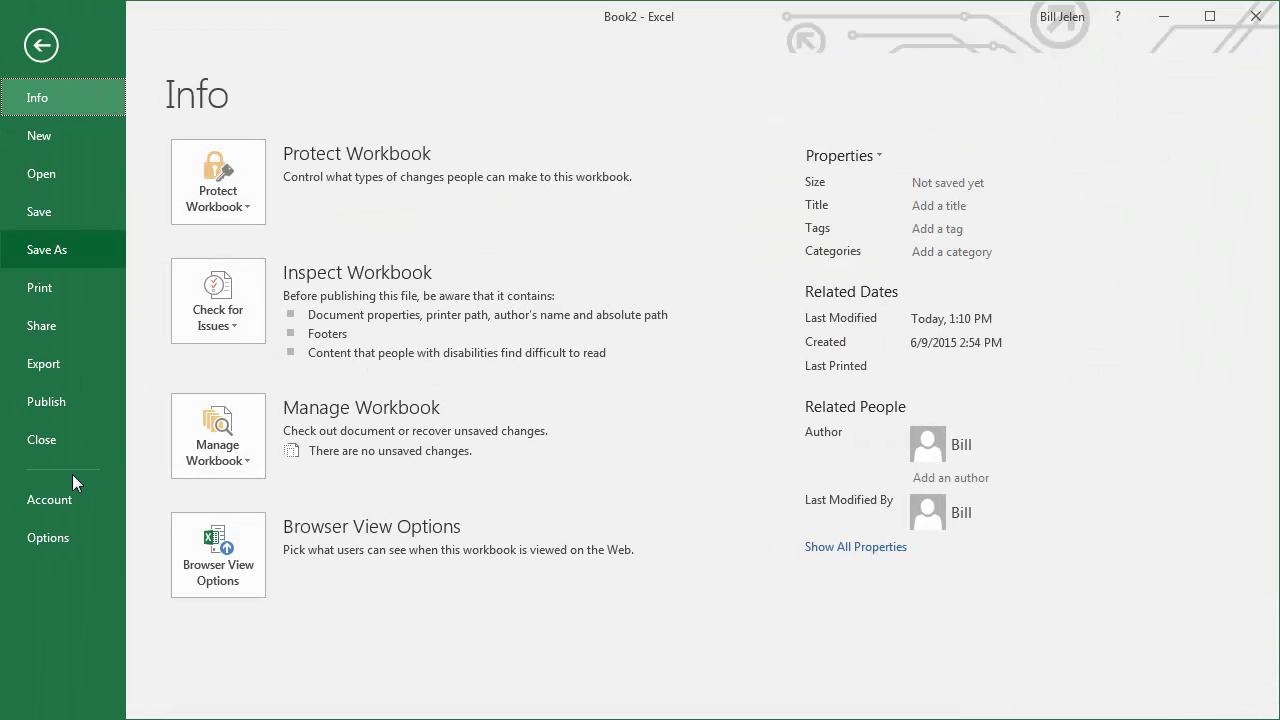
click(52, 539)
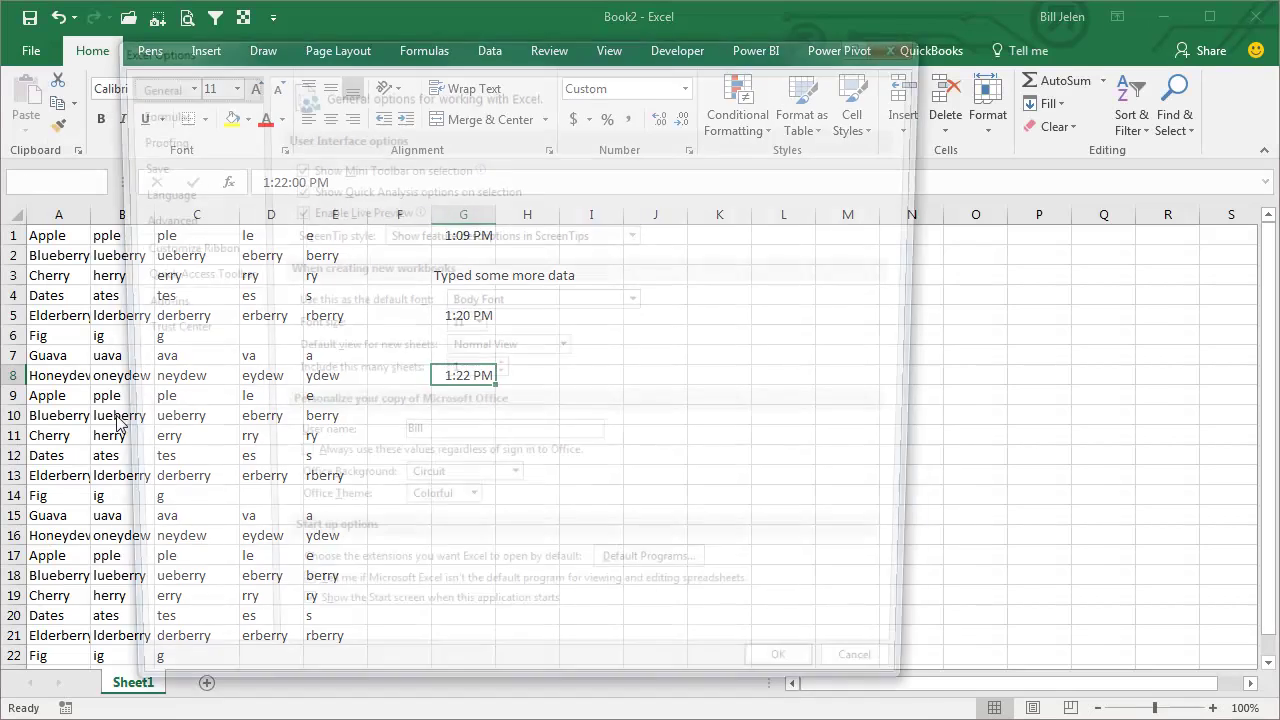
click(152, 165)
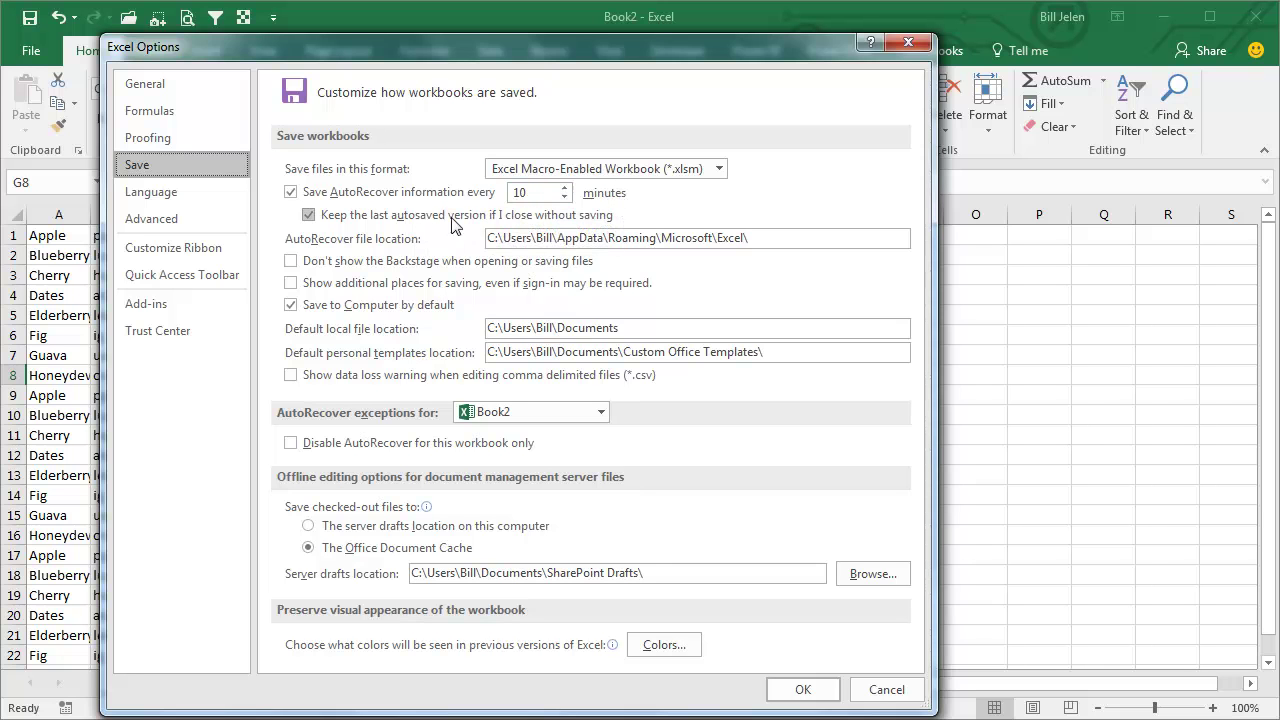
click(886, 689)
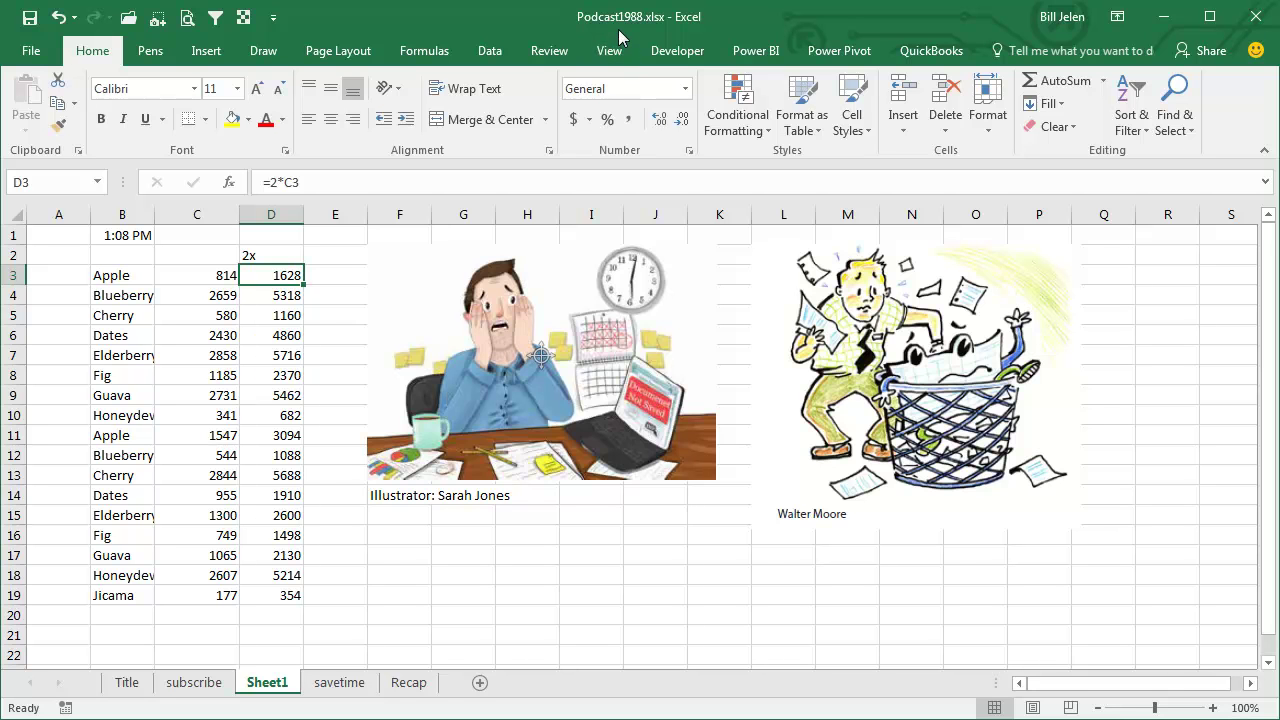
Step: Exit Excel, choosing Don't Save for both Podcast1988 and Book2
click(25, 57)
click(27, 57)
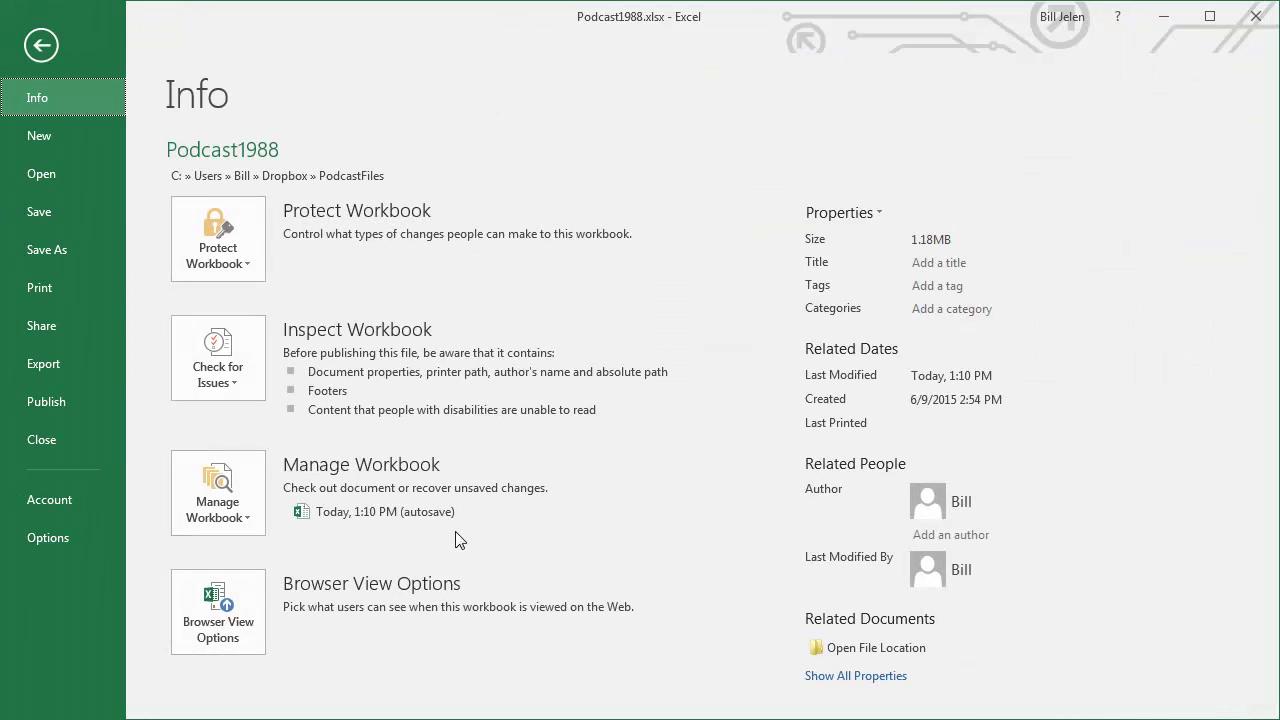
click(44, 46)
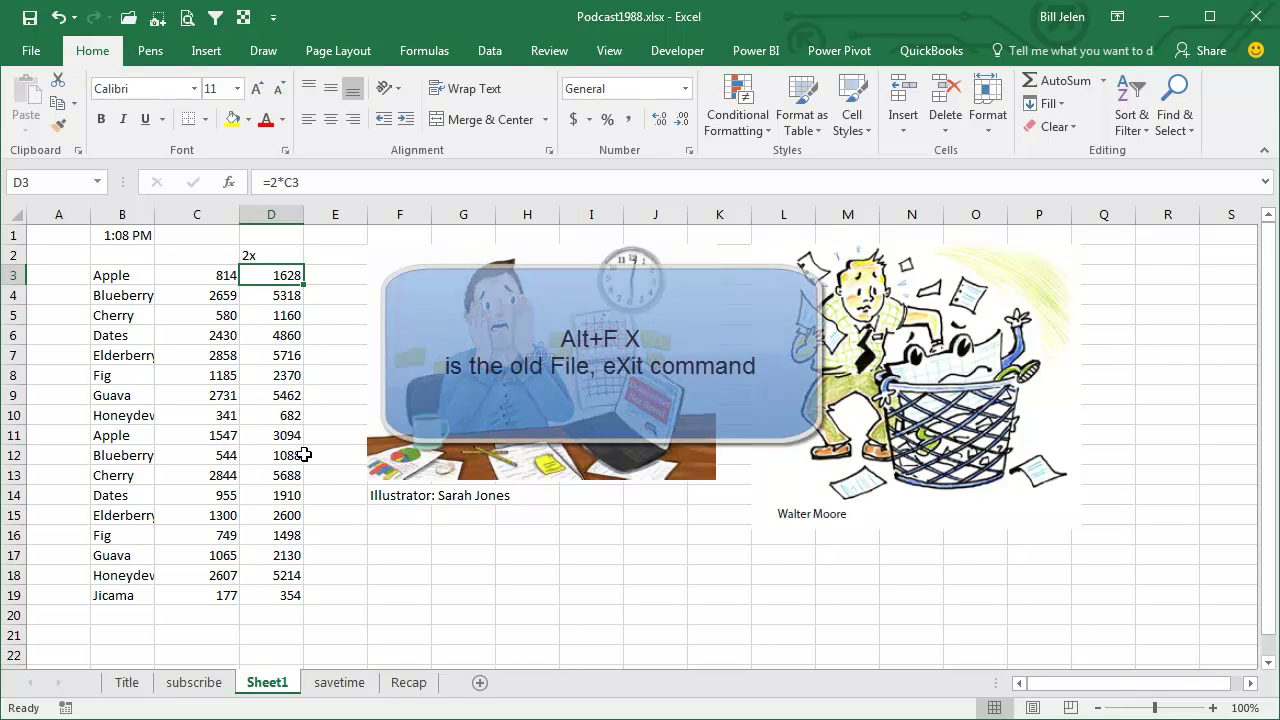
key(alt+f)
key(x)
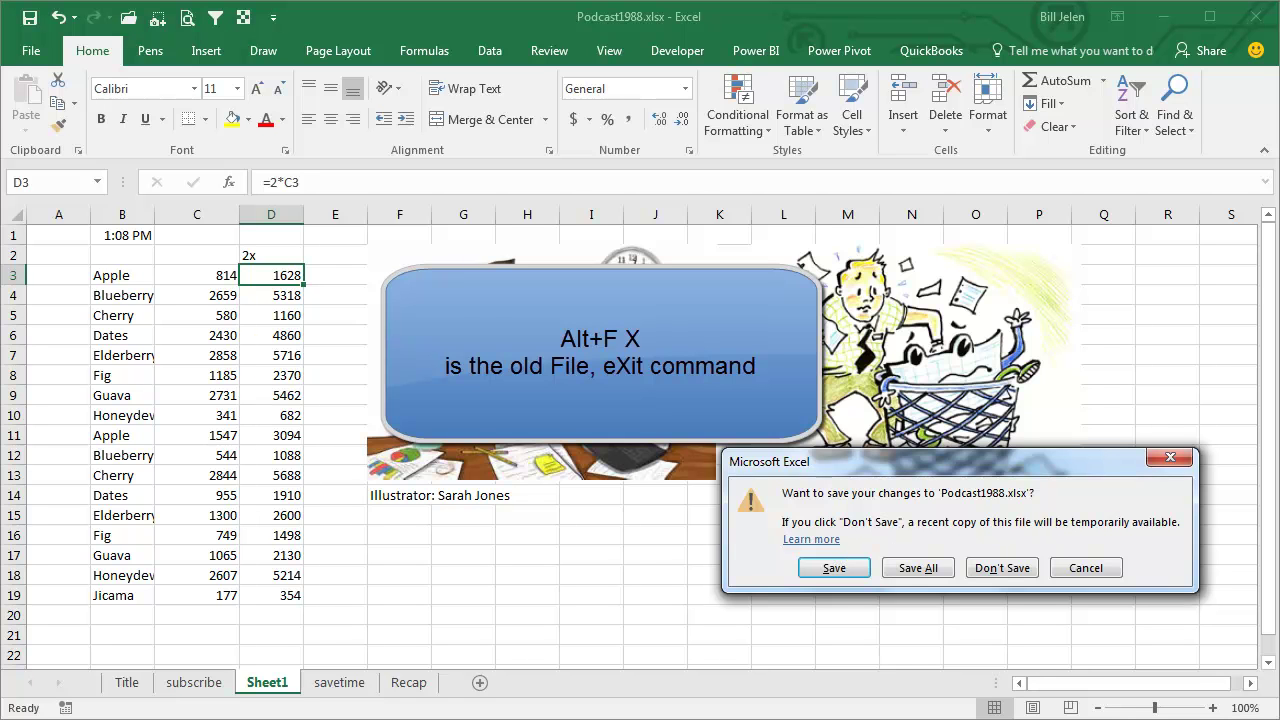
click(1022, 580)
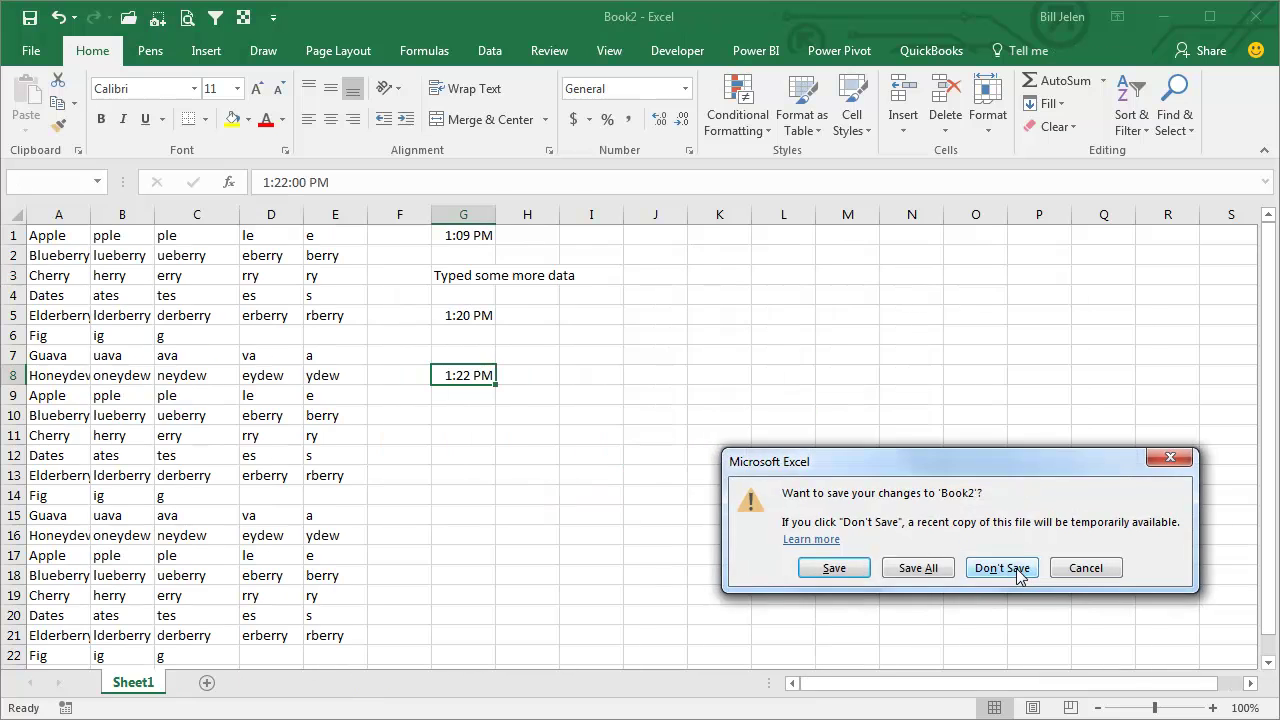
click(1022, 578)
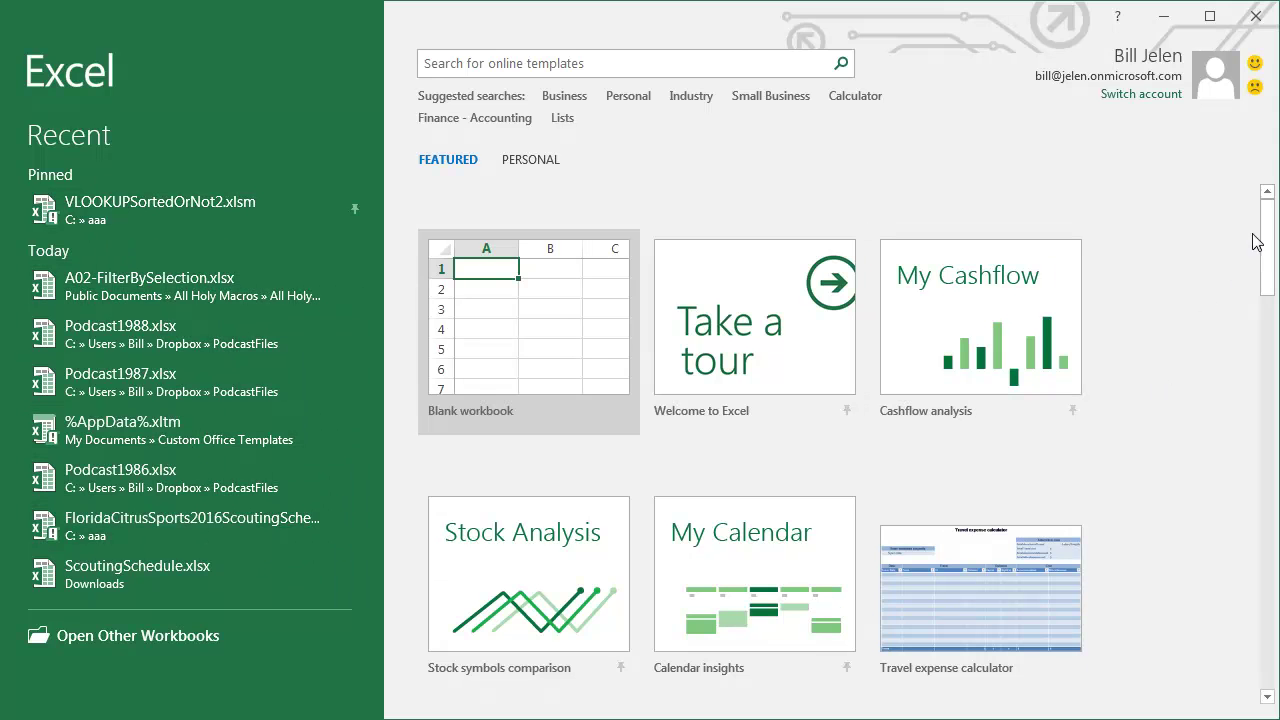
Step: From Open Other Workbooks, open the Recover Unsaved Workbooks folder listing Book1 and Book2
drag(1267, 225, 1256, 626)
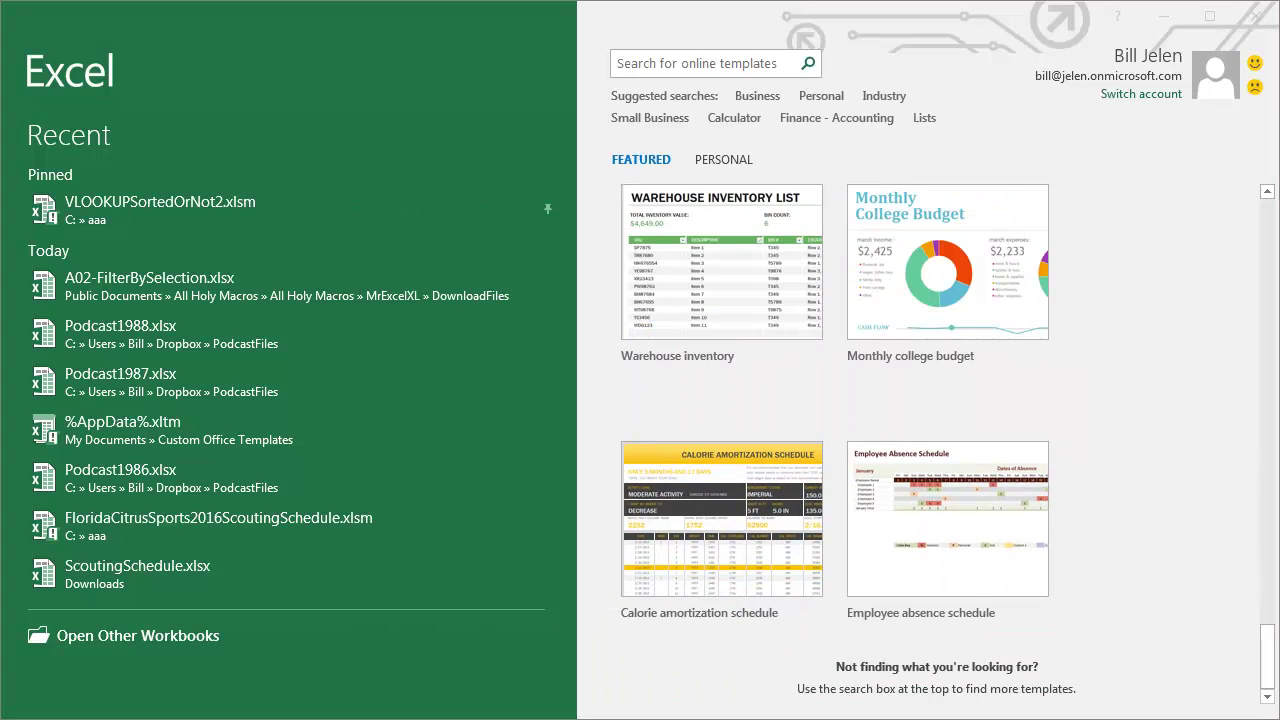
click(158, 640)
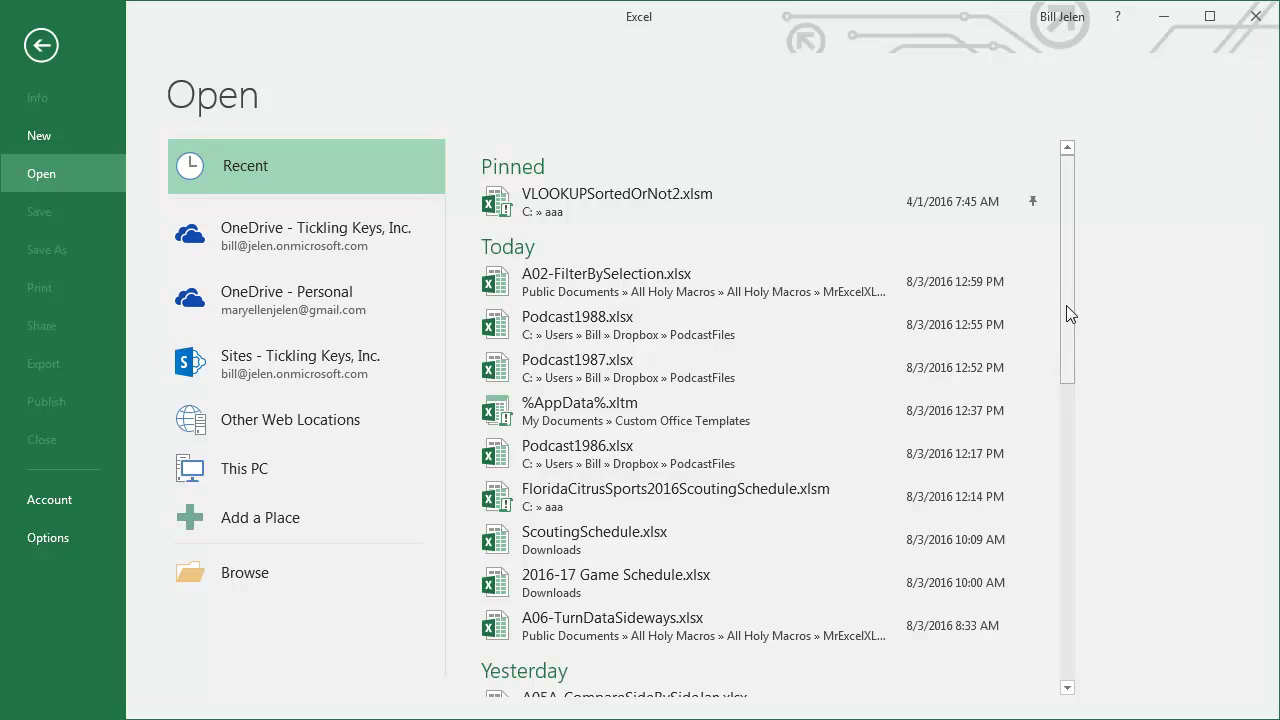
drag(1071, 256, 1057, 591)
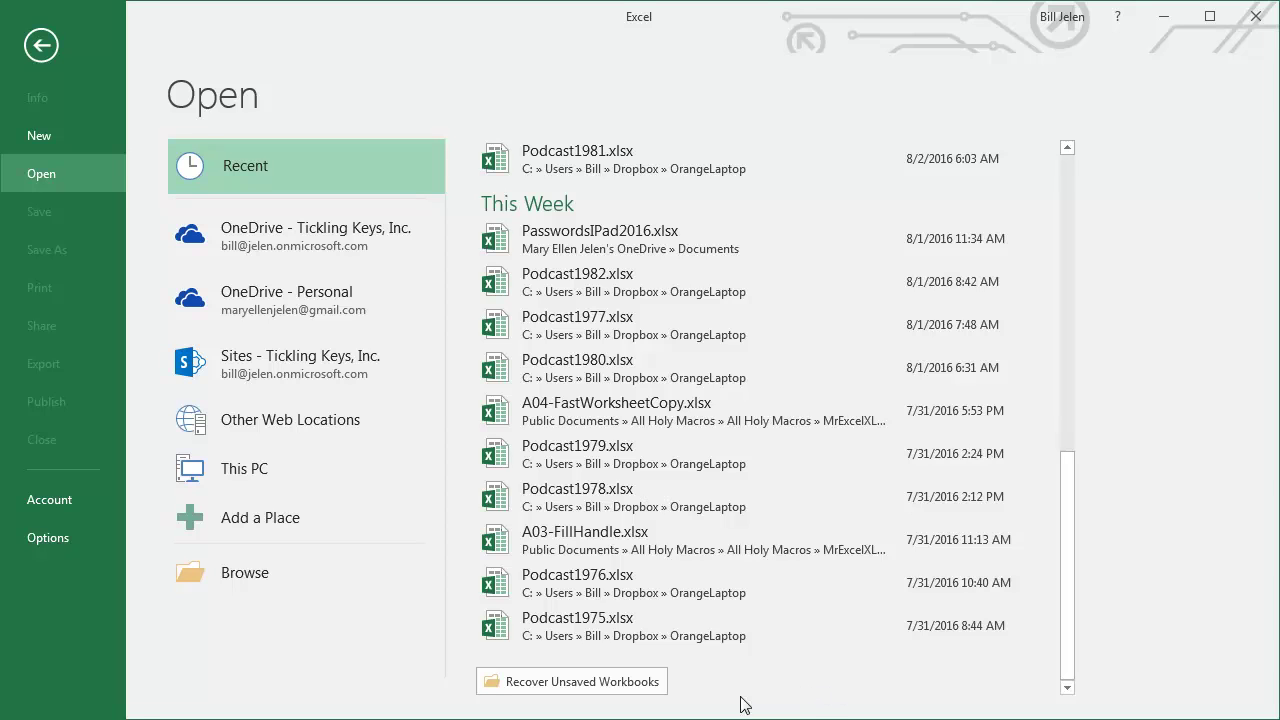
click(563, 684)
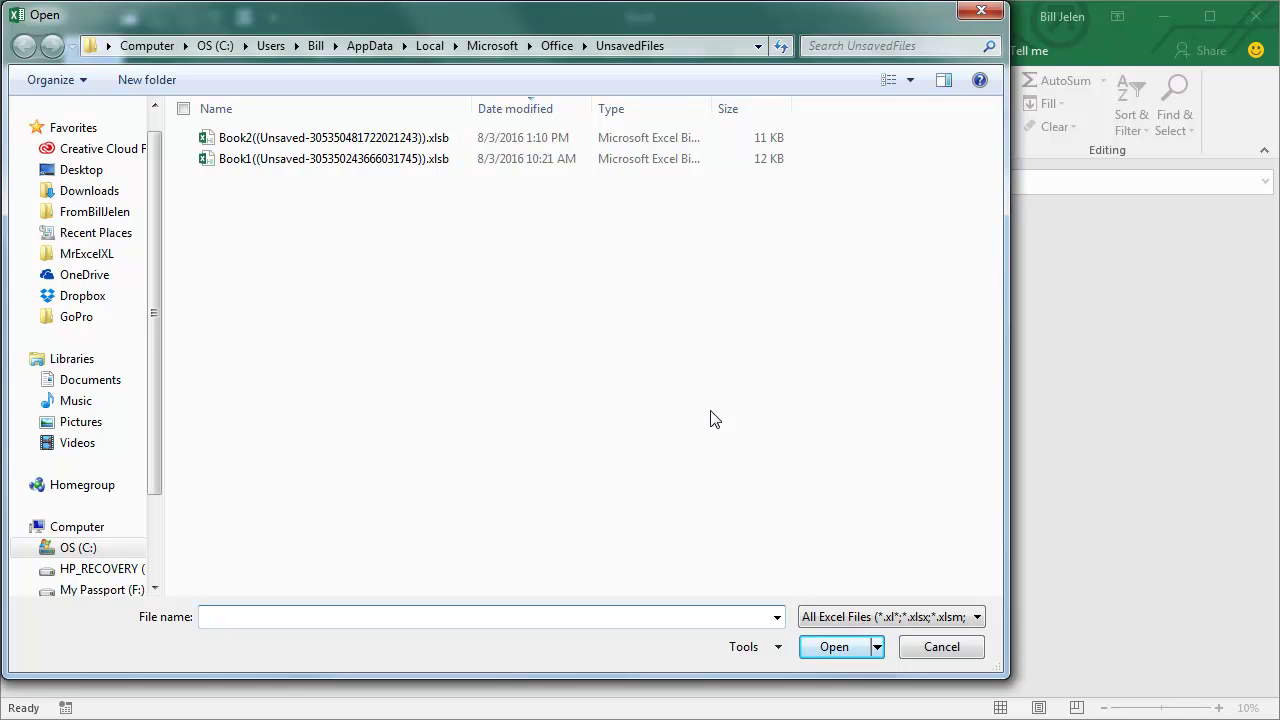
Step: Open the unsaved 1:10 PM Book2 copy and save it as GladICouldRecoverThis
click(338, 138)
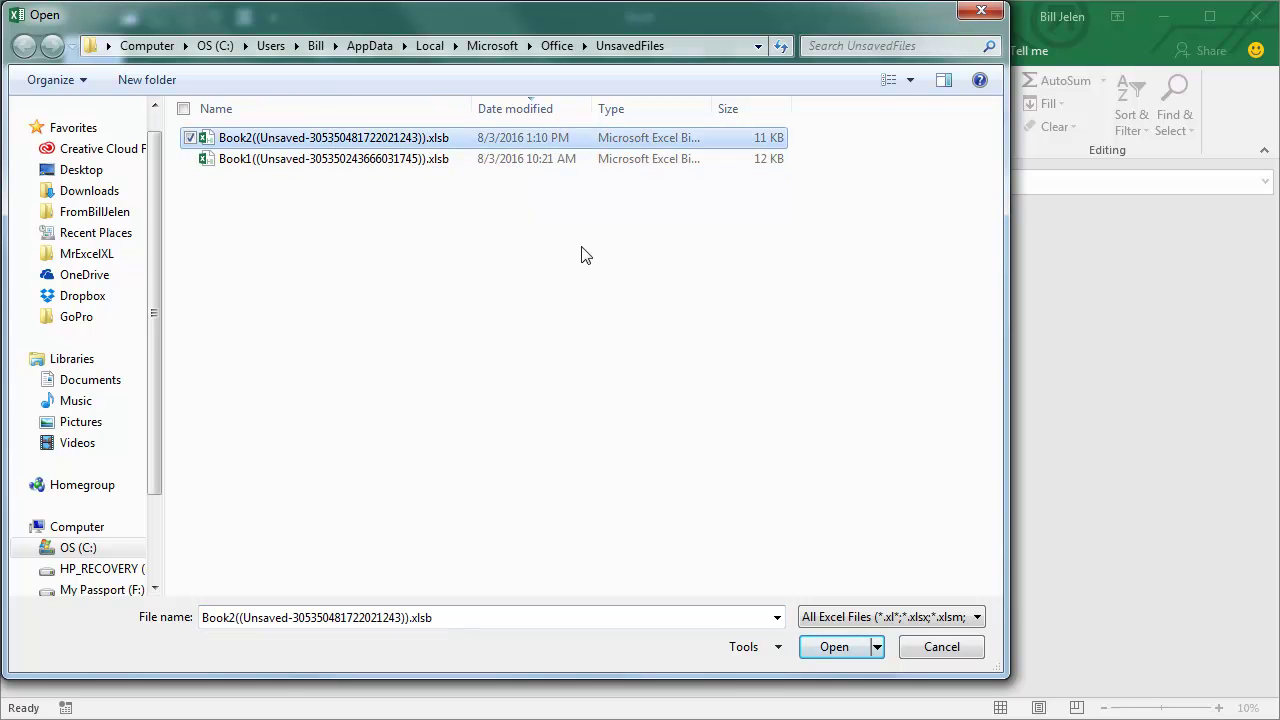
click(840, 647)
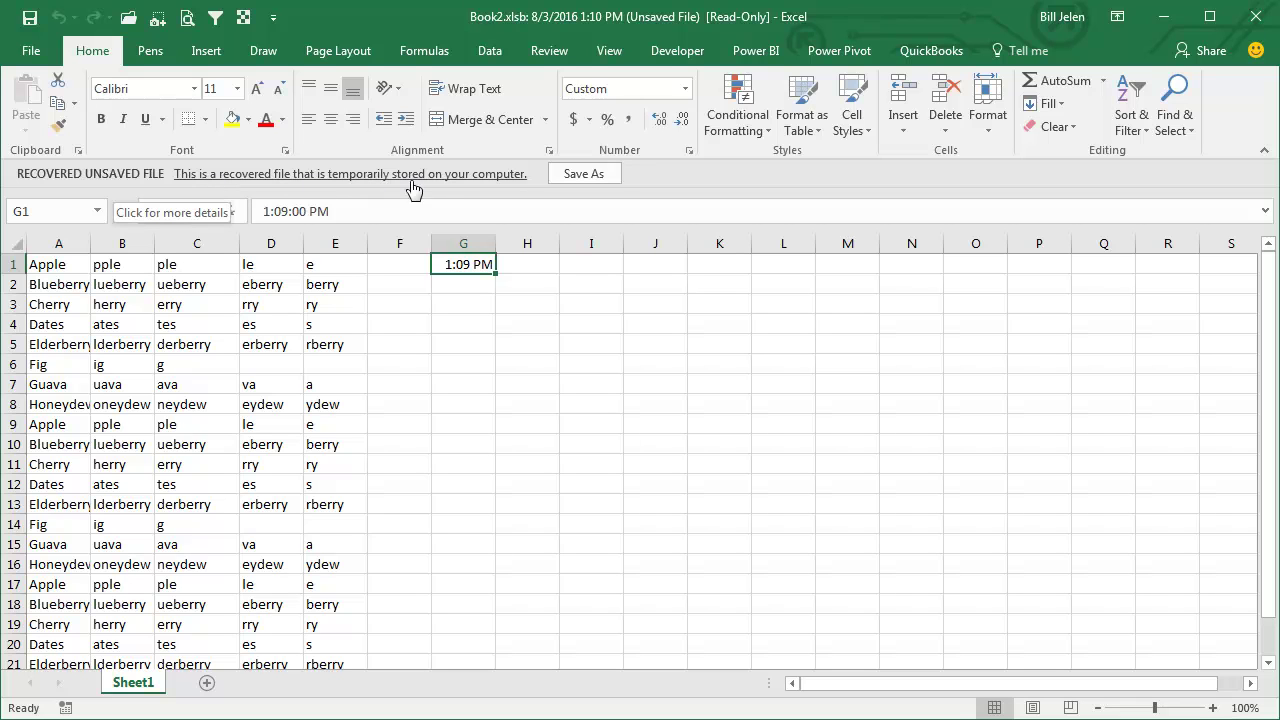
click(580, 175)
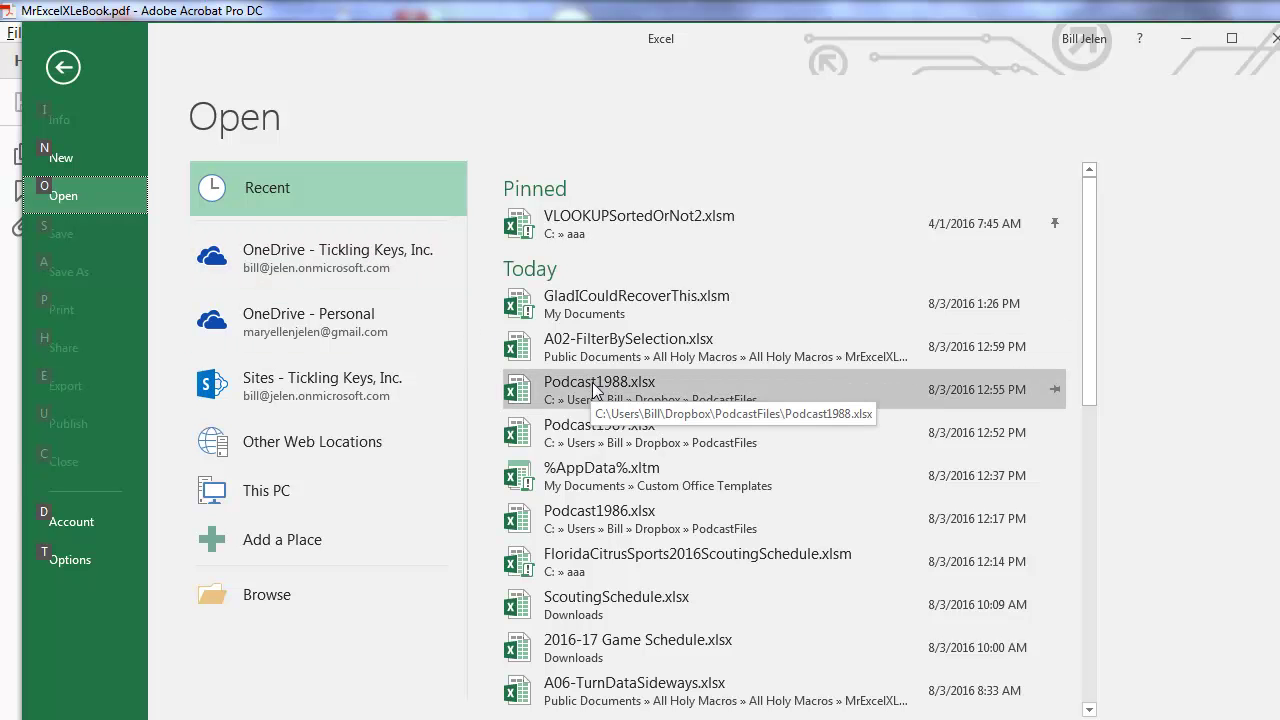
Step: Open Podcast1988.xlsx from recent files and go to its Sheet12 tab
click(592, 382)
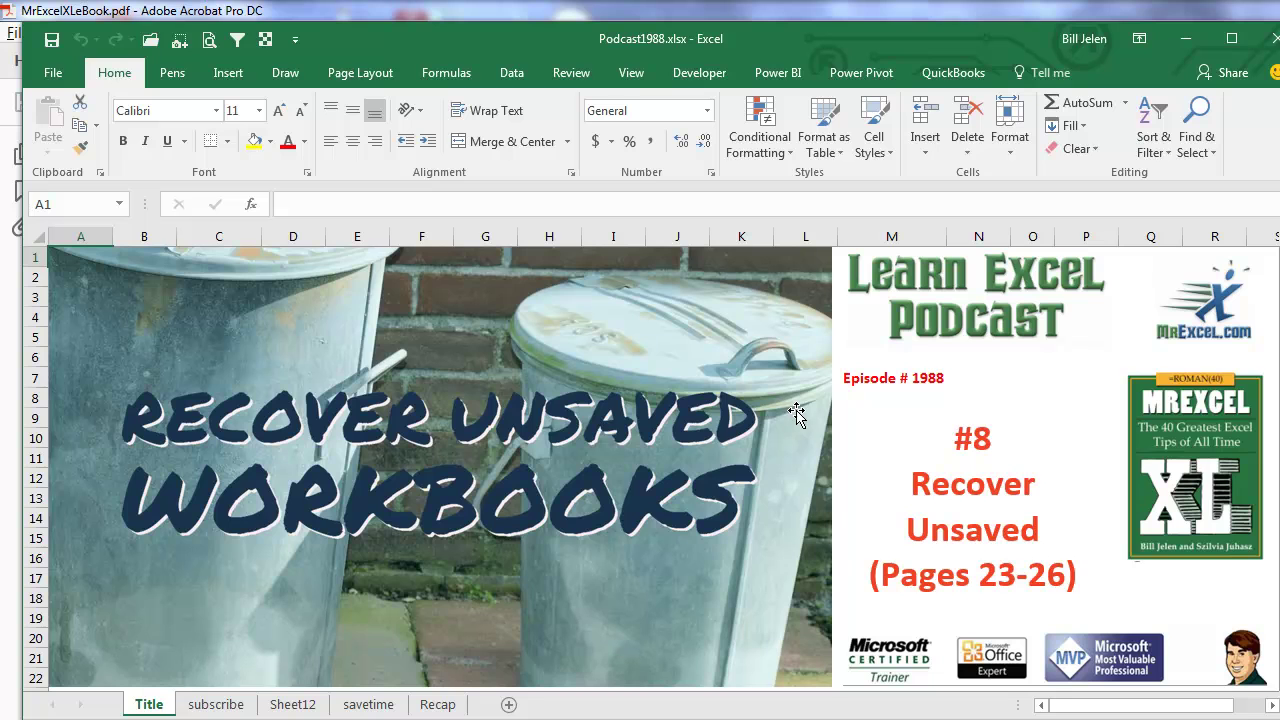
click(230, 705)
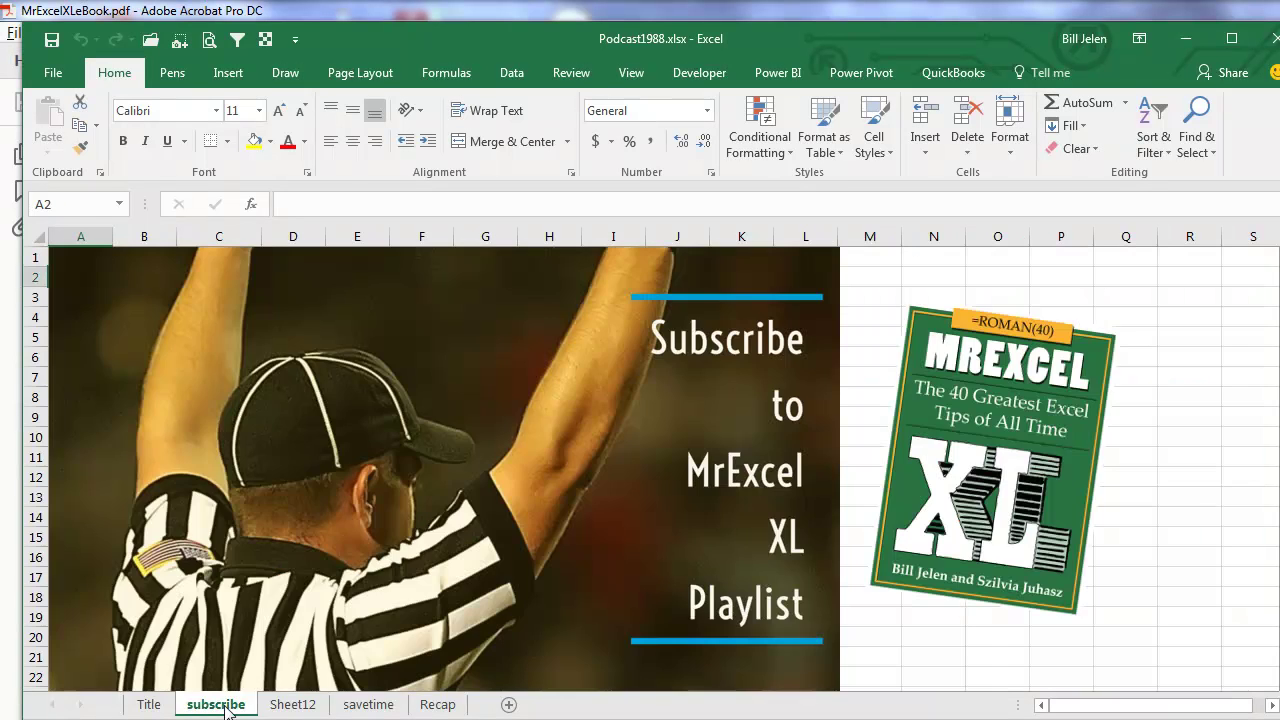
click(280, 705)
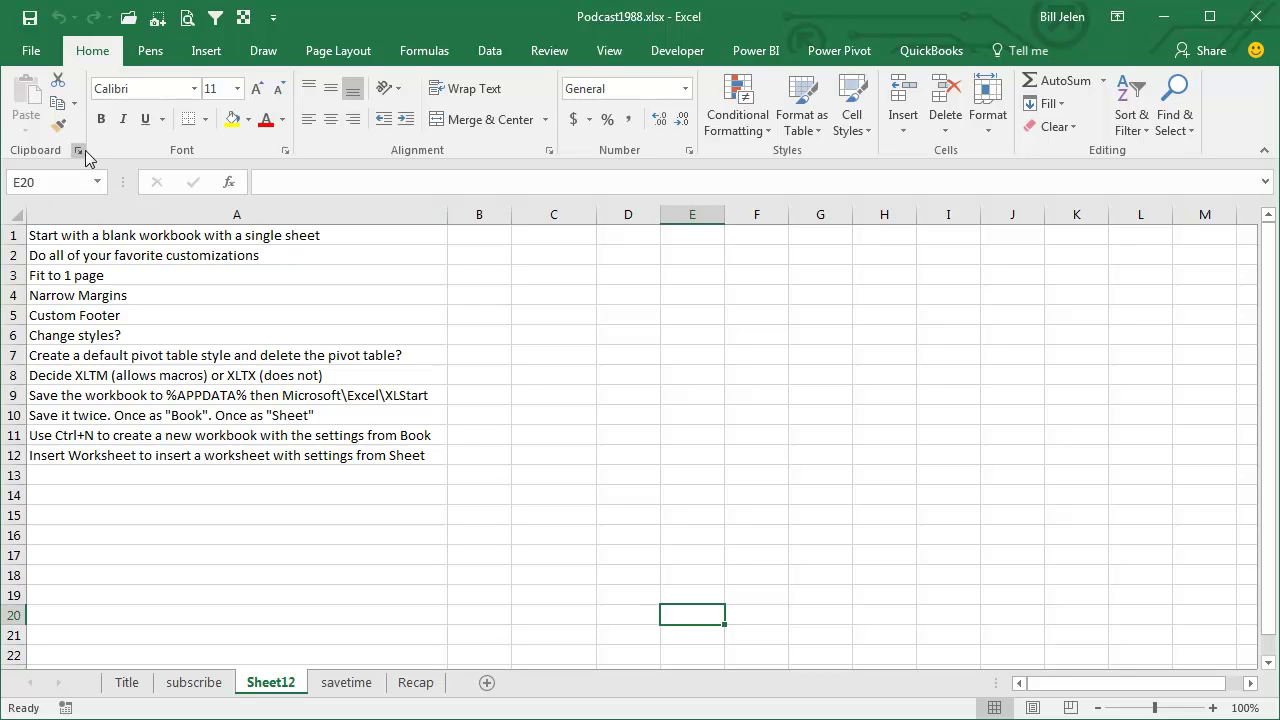
Step: Restore the Today 1:10 PM autosaved version of Podcast1988 from File > Info and confirm
click(40, 55)
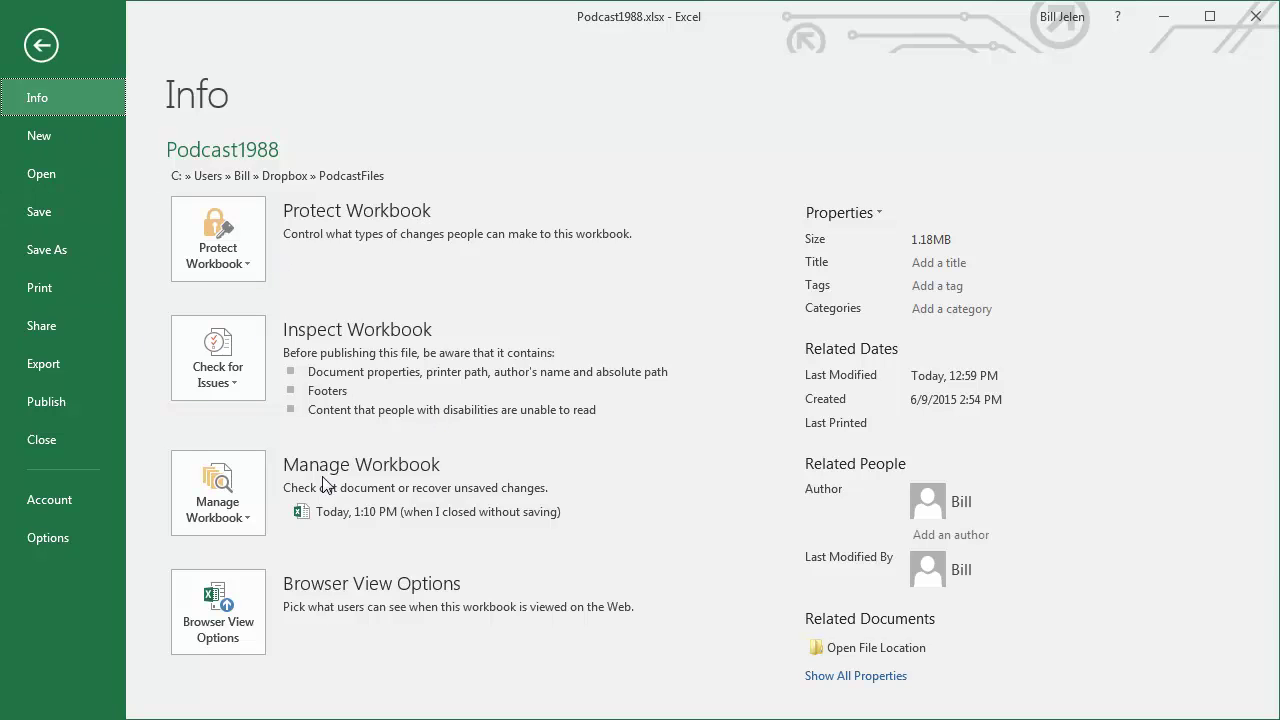
click(382, 516)
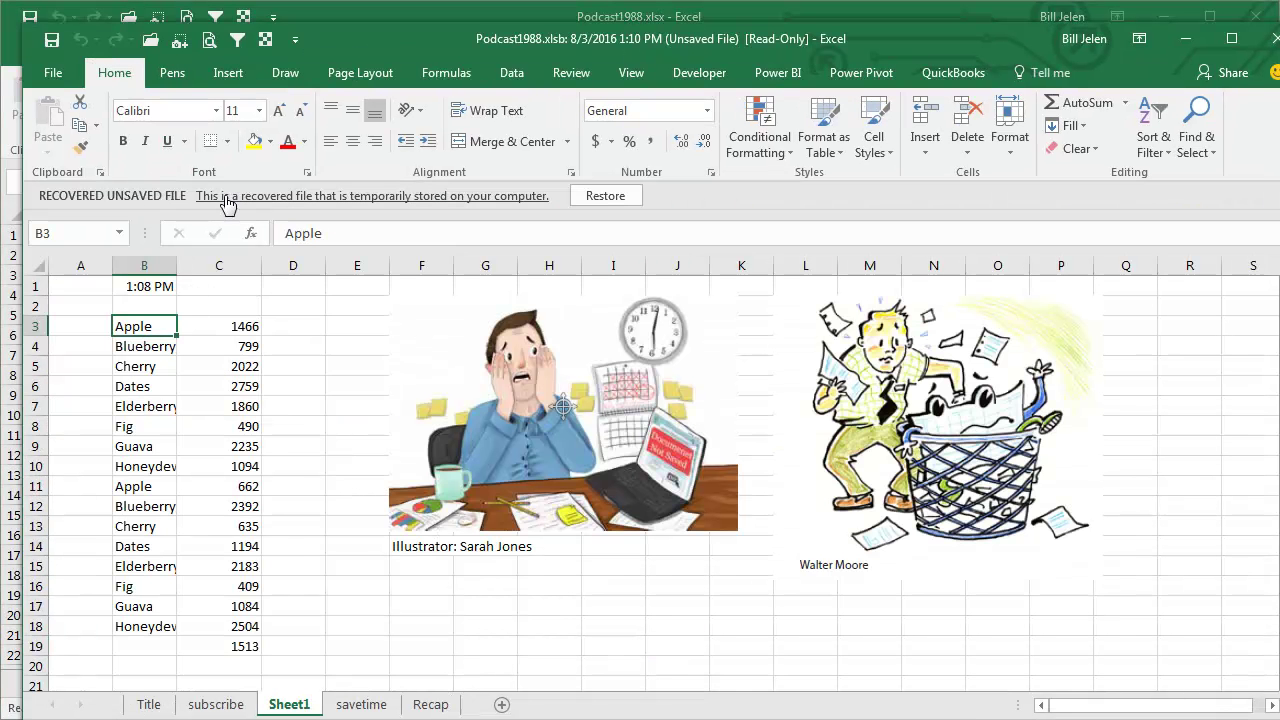
click(605, 196)
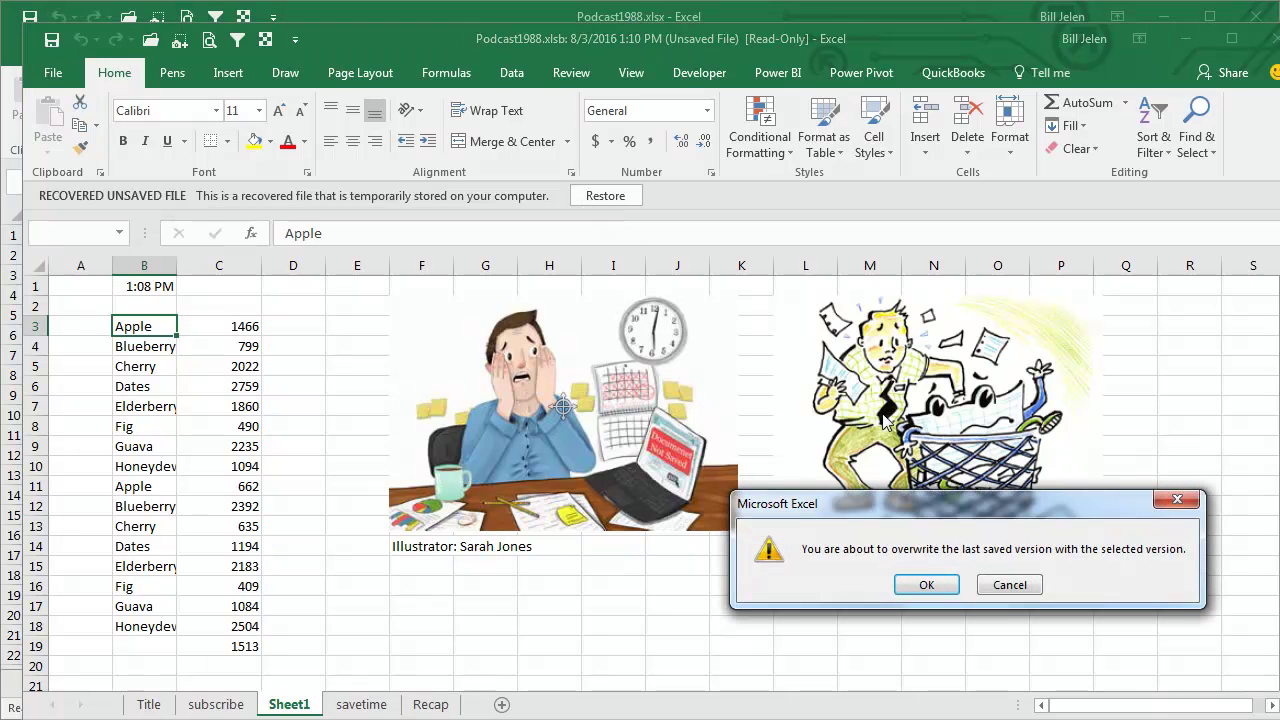
click(927, 585)
click(431, 705)
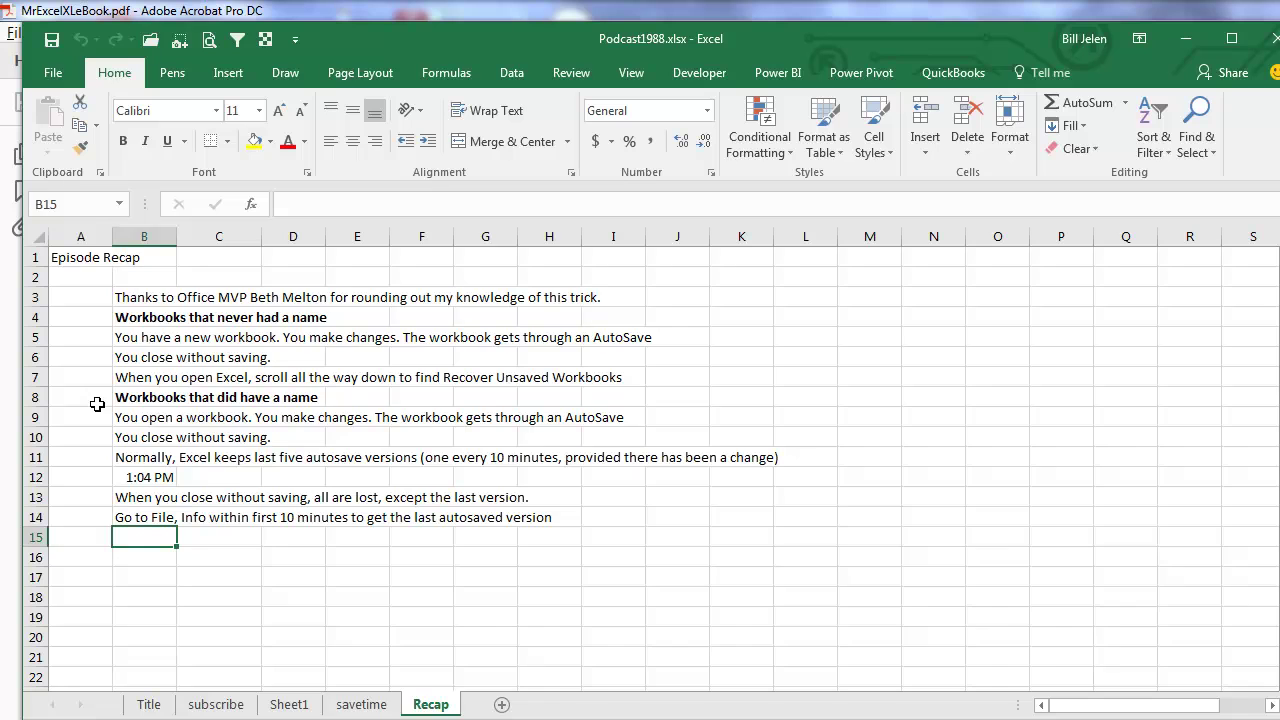
key(ctrl+Page_Up)
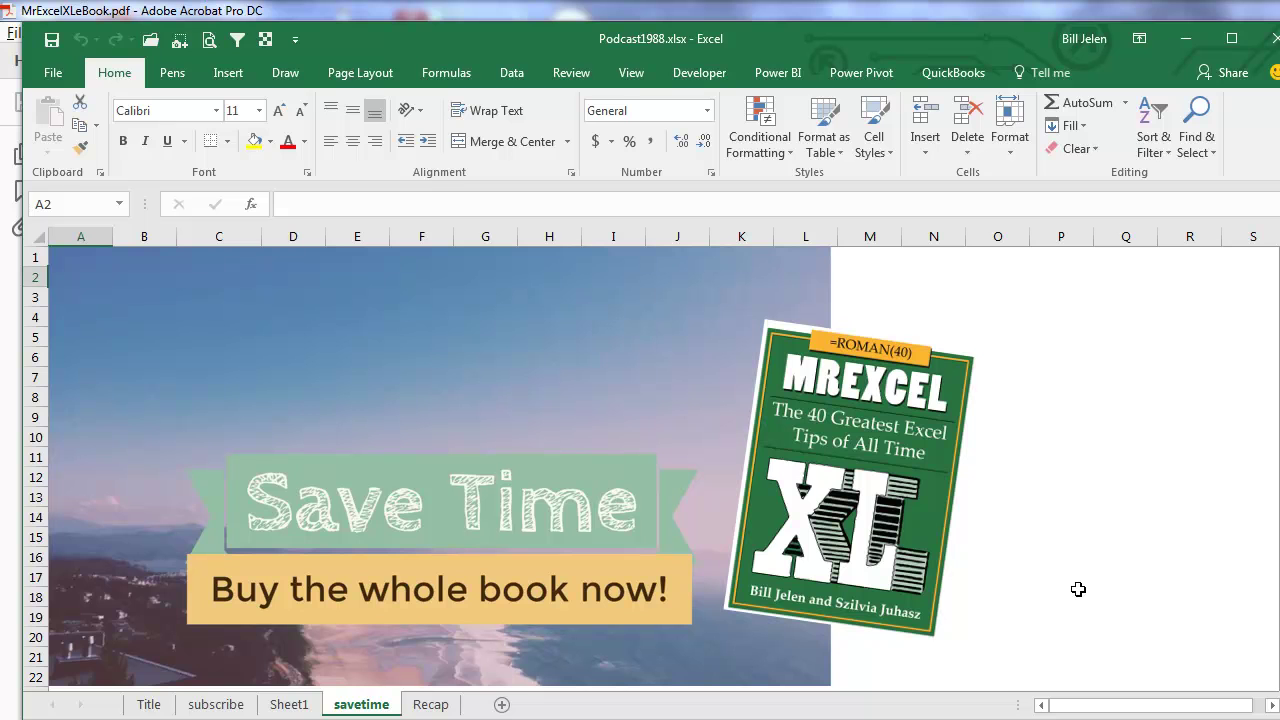
click(433, 705)
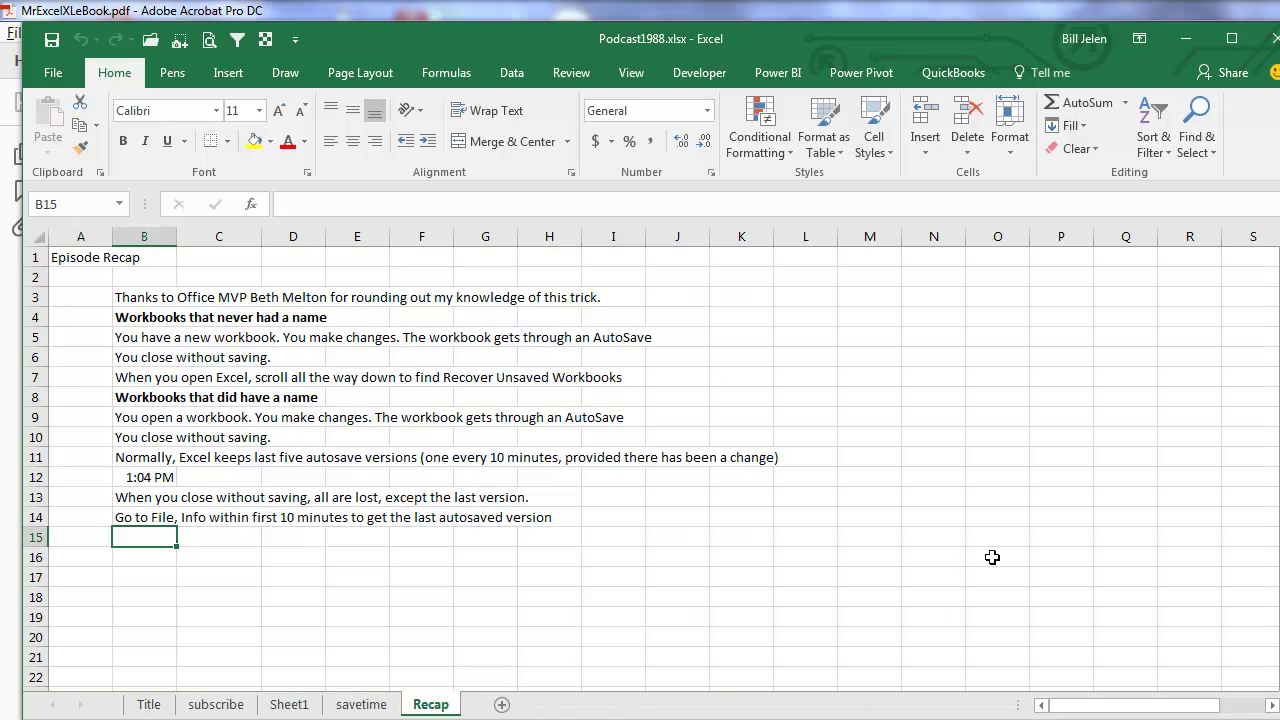